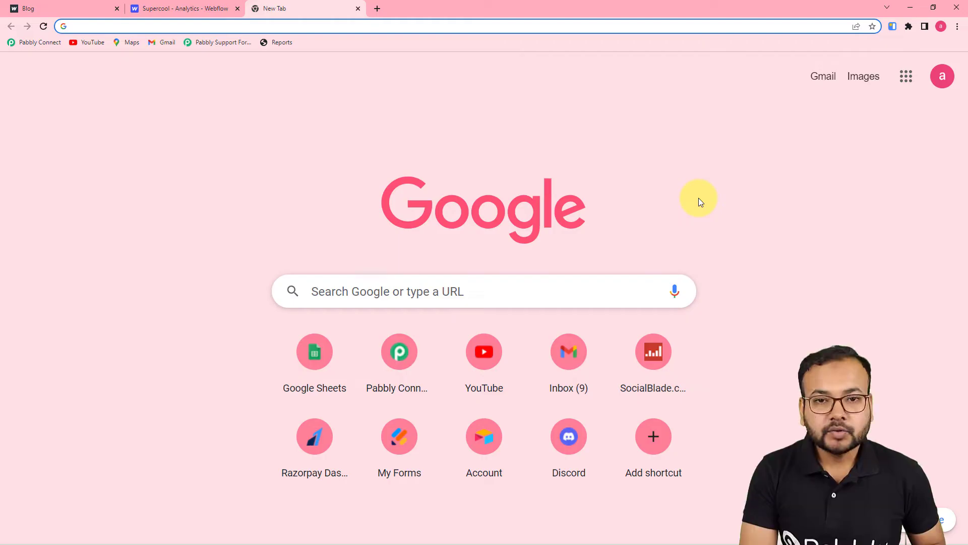
From the Pabbly Connect dashboard, create a workflow named 'Send RSS Feeds on Webflow Website Automatically'
click(52, 44)
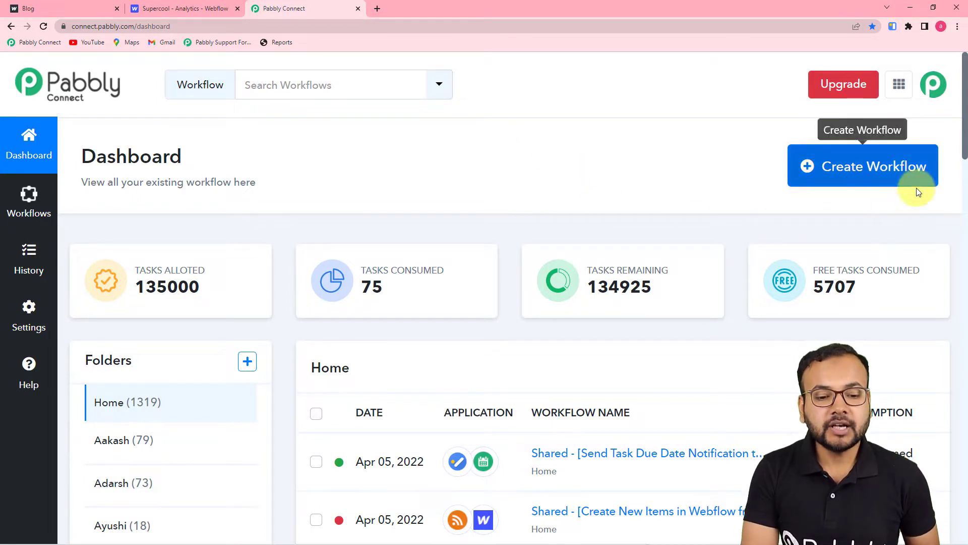
click(860, 170)
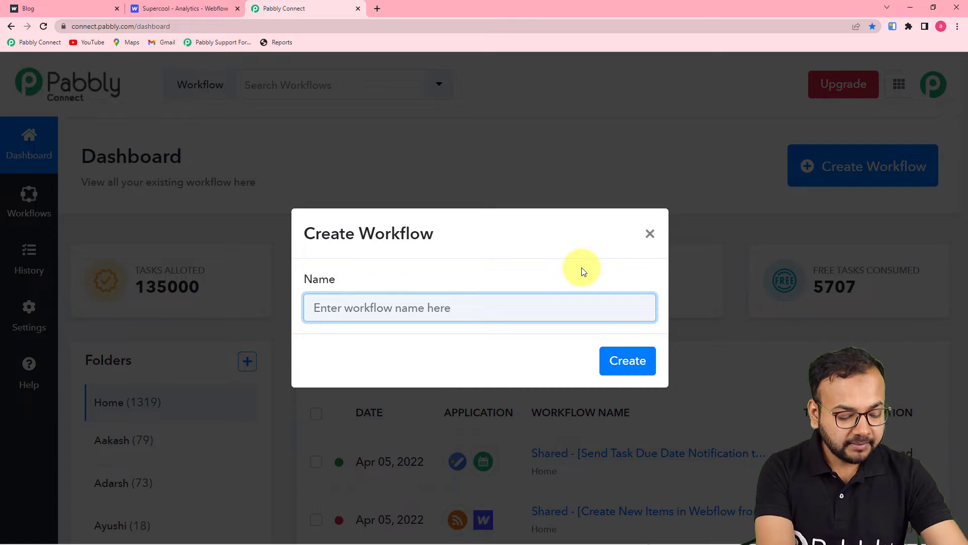
text(Send R)
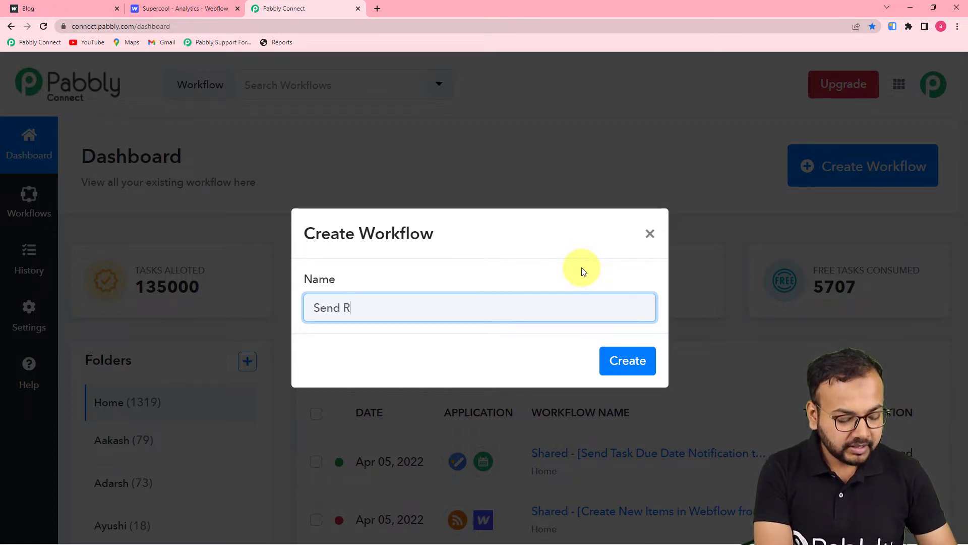
text(SS Feeds on)
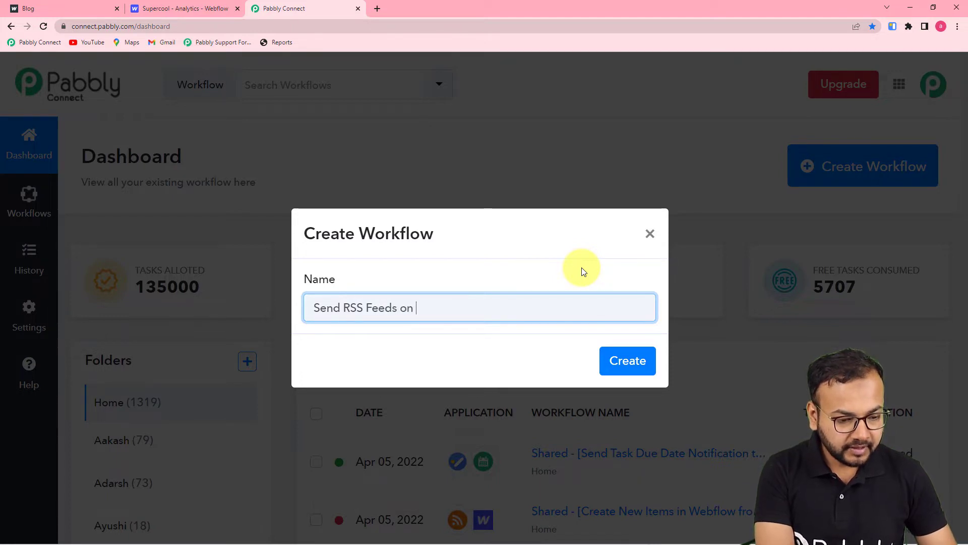
text( We)
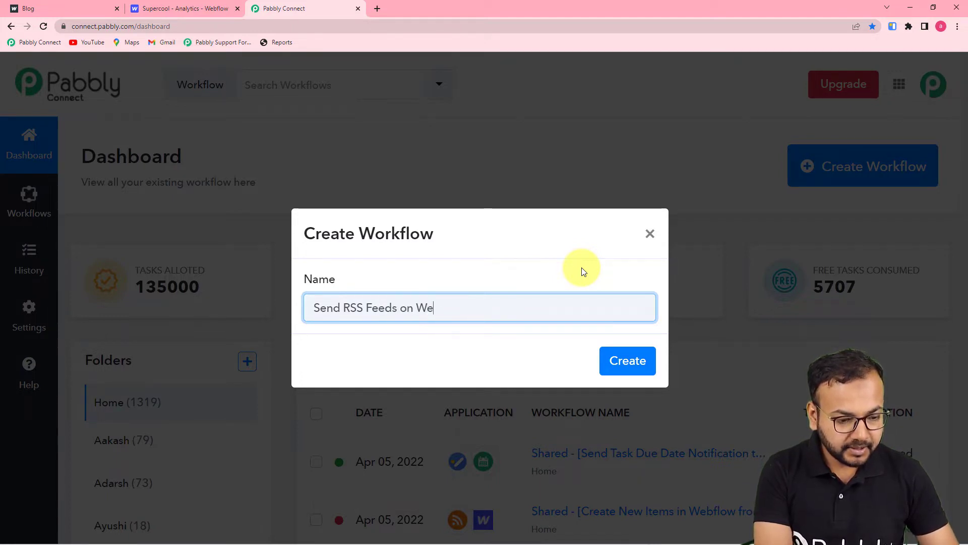
text(bflow )
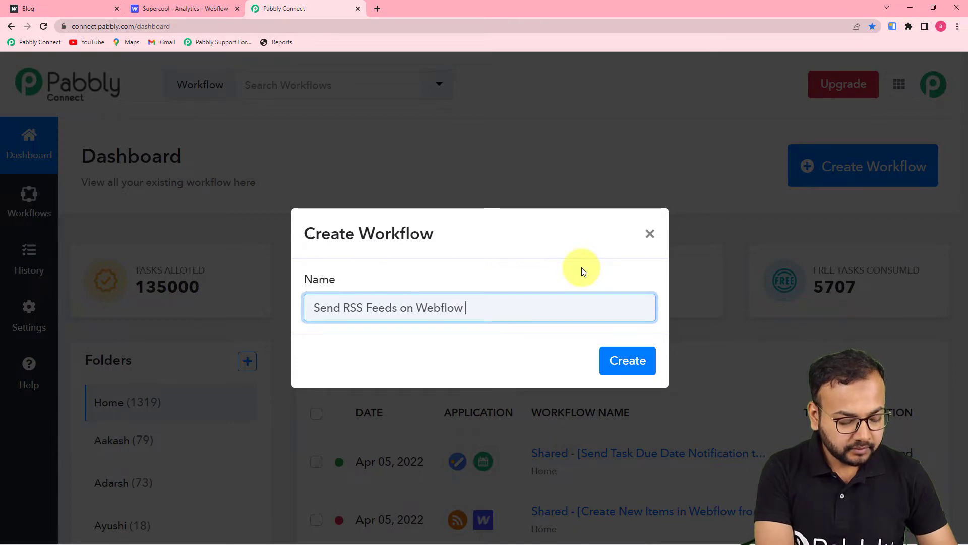
text(Website)
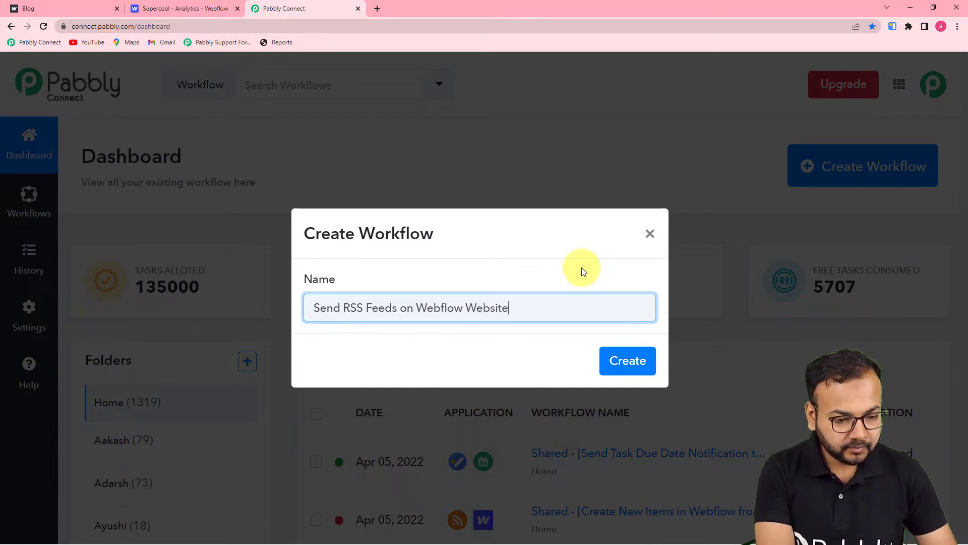
text( Auto)
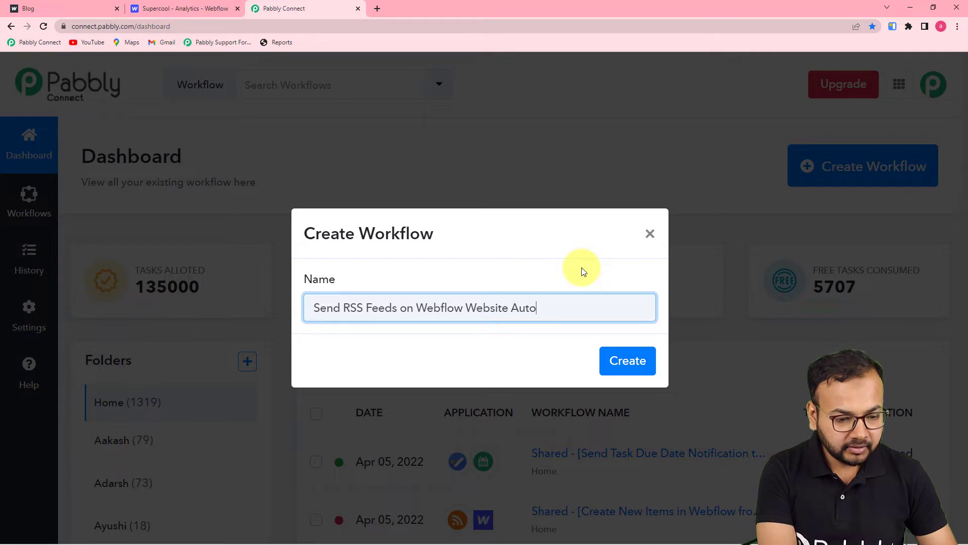
text(matically)
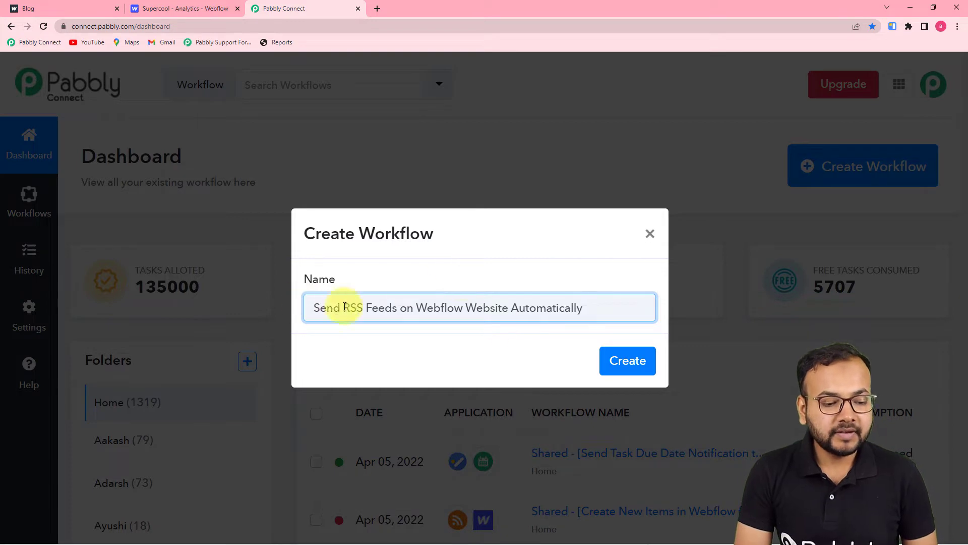
click(633, 361)
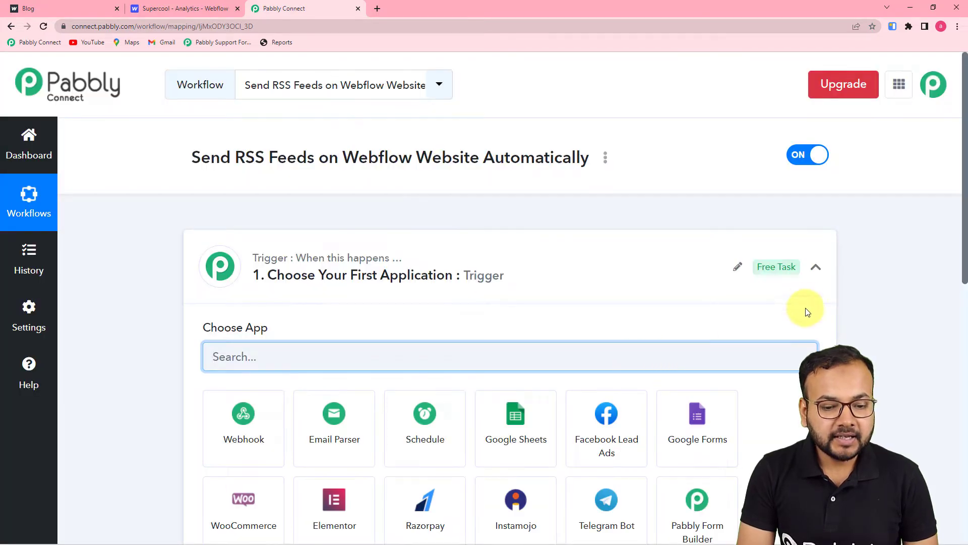
Search 'rss' and choose RSS by Pabbly as the trigger app
click(815, 267)
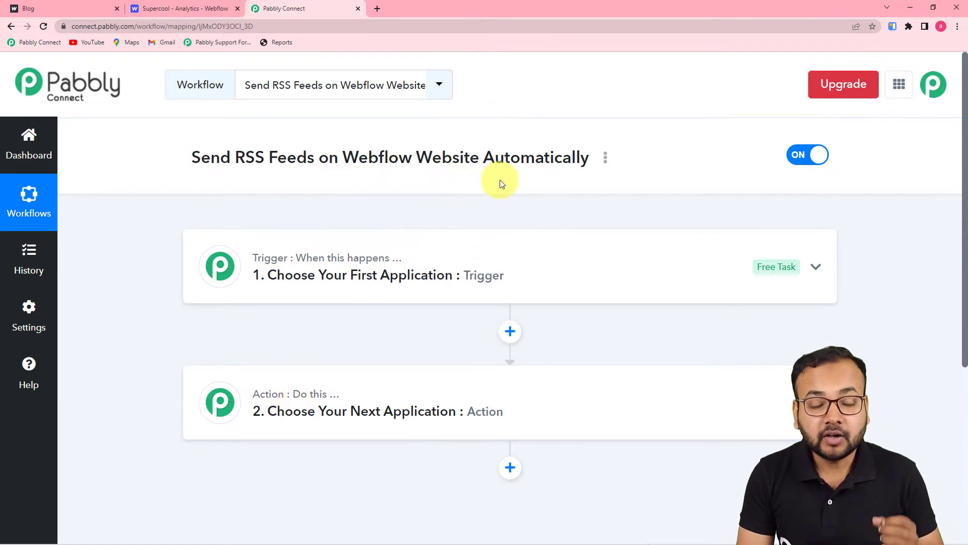
click(354, 285)
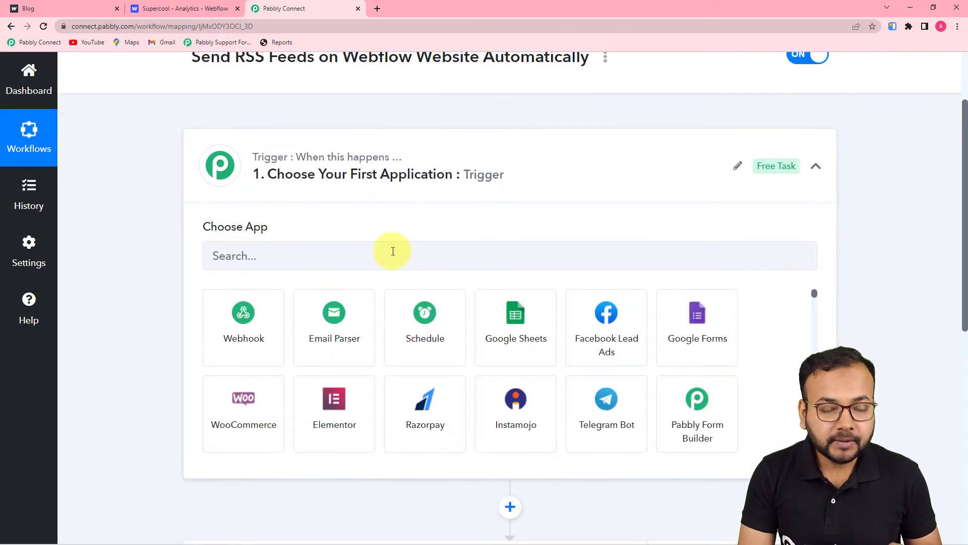
click(299, 251)
text(rss)
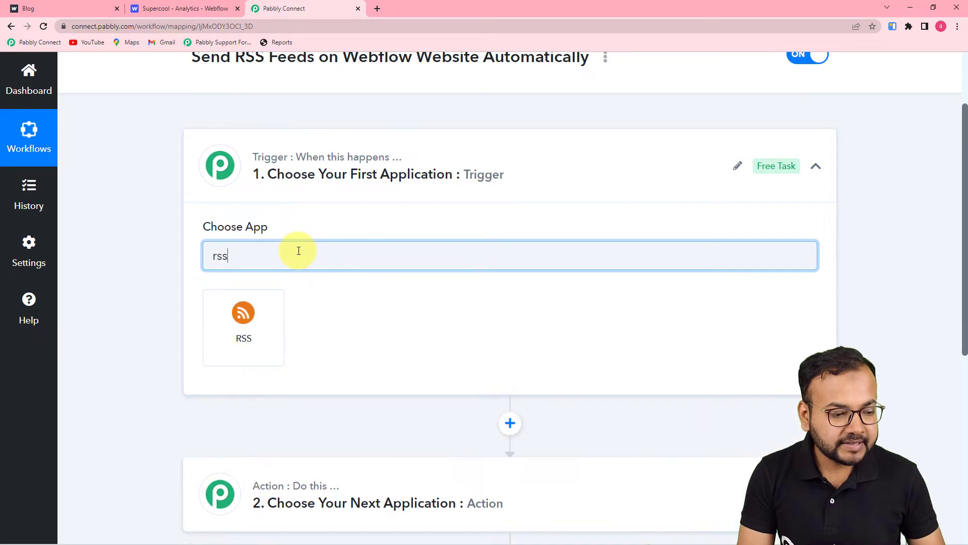
click(260, 339)
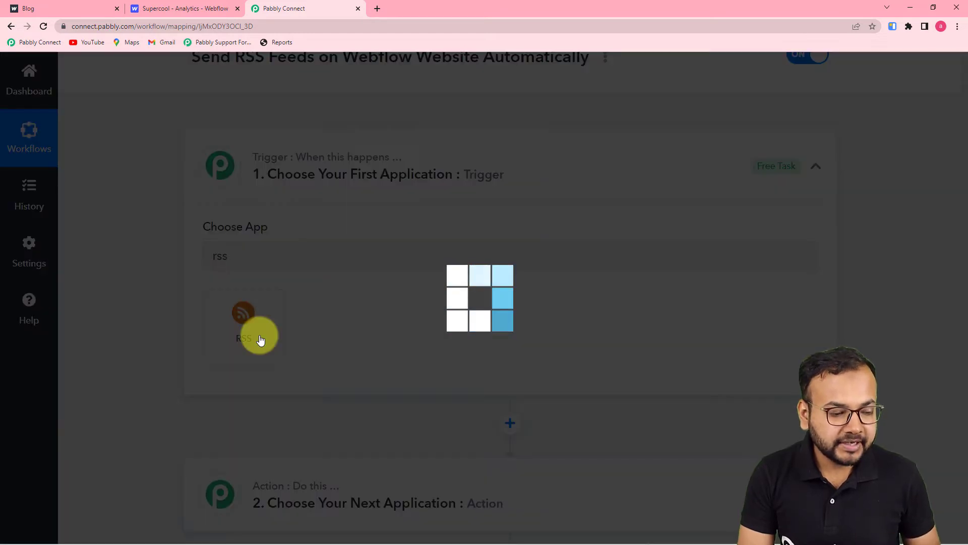
Set the trigger event to New Item in Feed, connect it, and start a new browser tab
scroll(262, 335, down, 2)
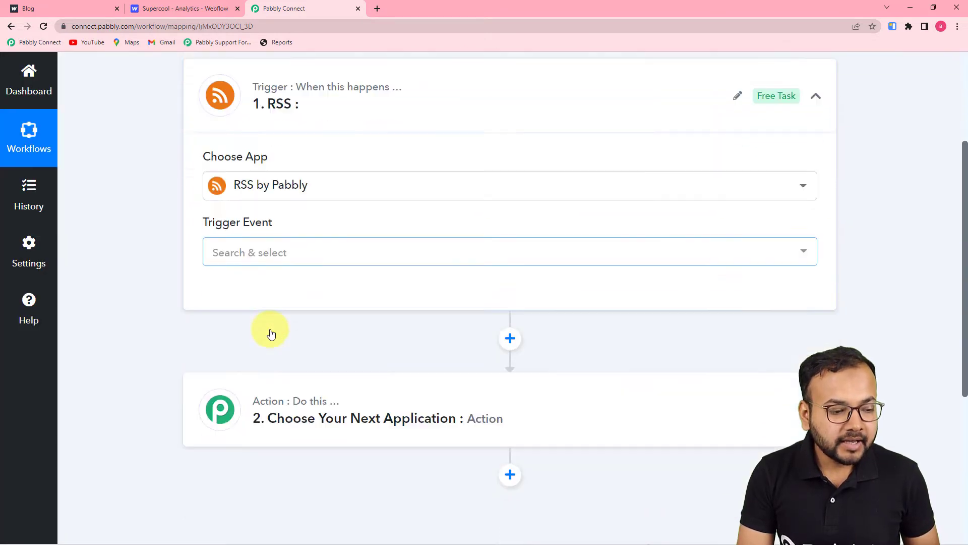
click(276, 218)
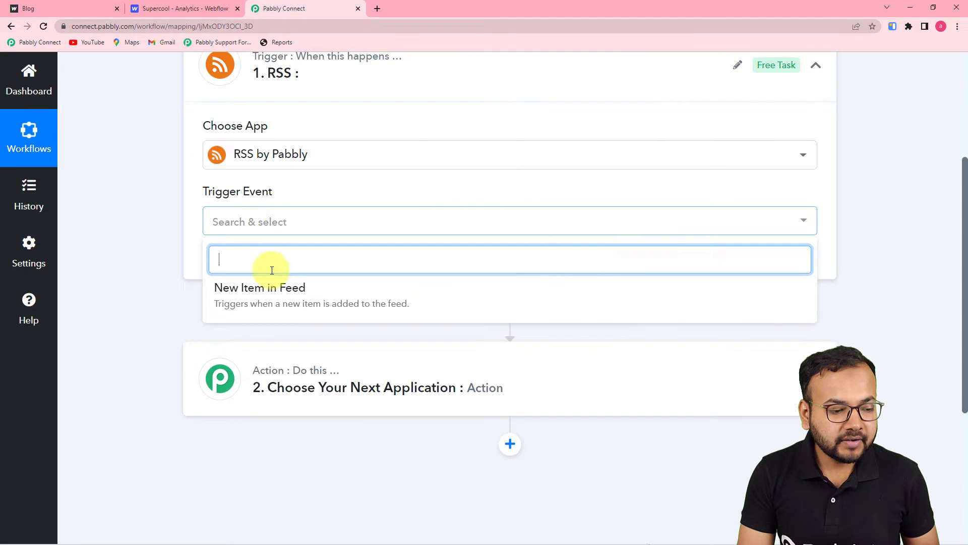
click(275, 300)
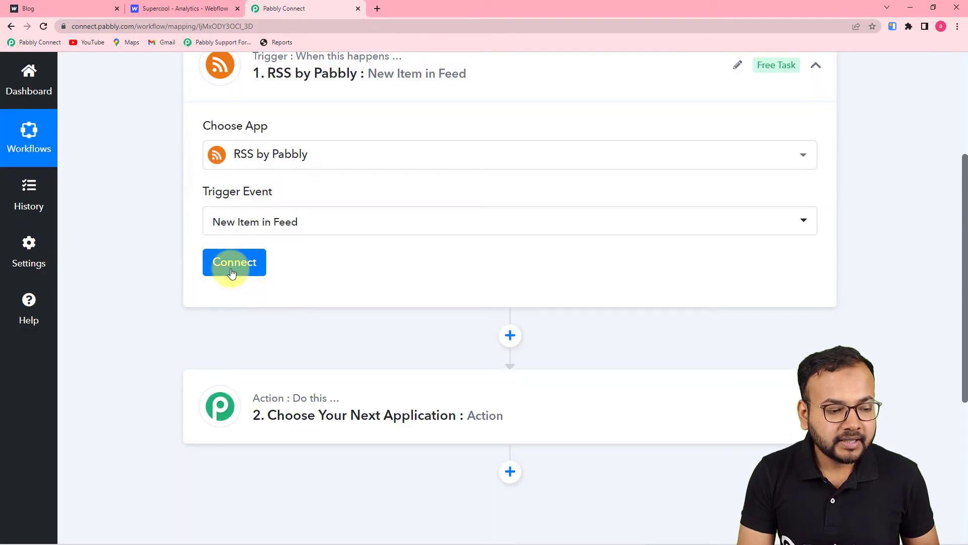
click(234, 261)
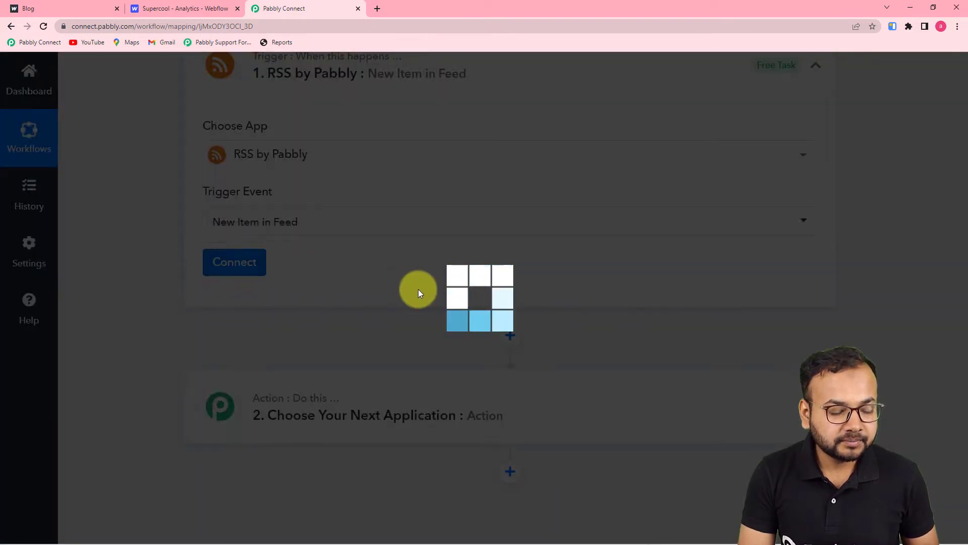
scroll(419, 289, down, 3)
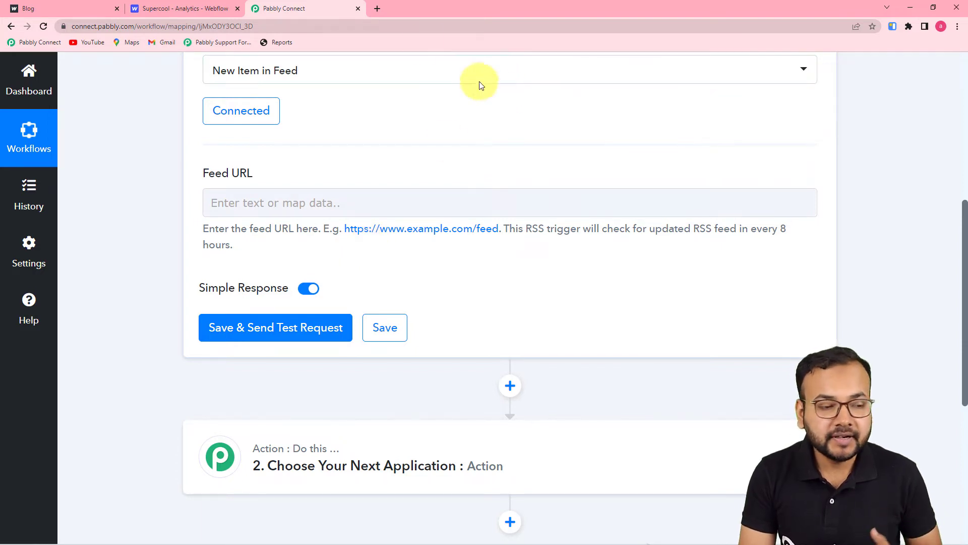
click(377, 8)
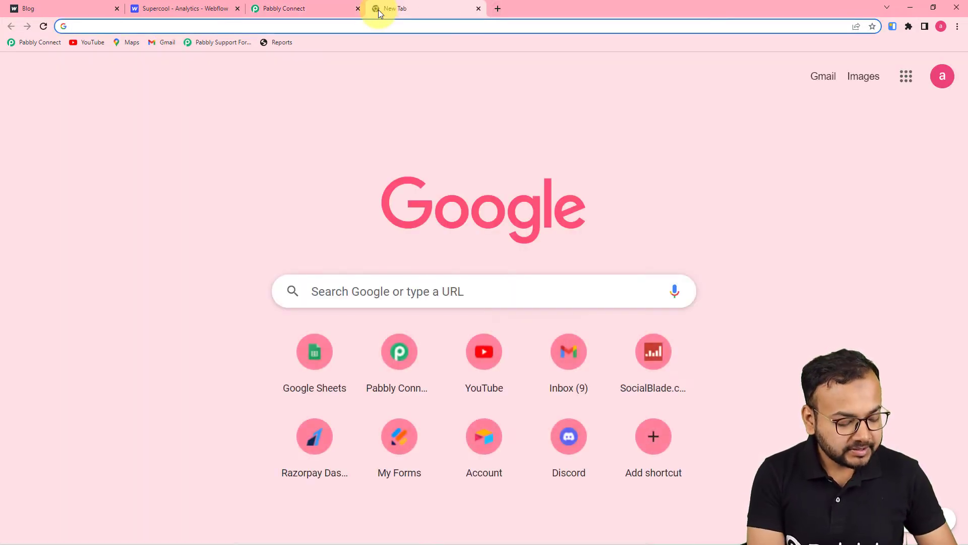
Search for 'latest news rss feed' and open NDTV's RSS feeds page
text(r=)
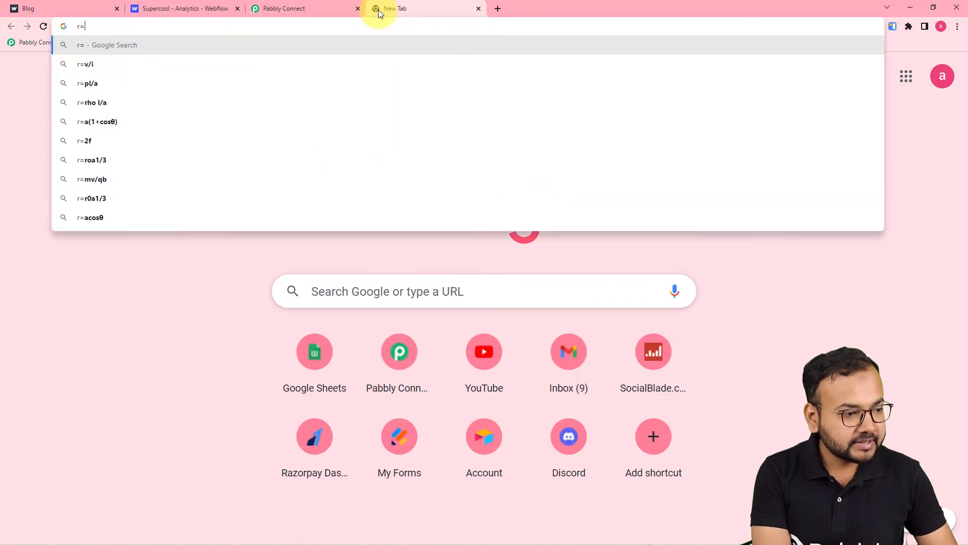
key(BackSpace)
key(BackSpace)
text(la)
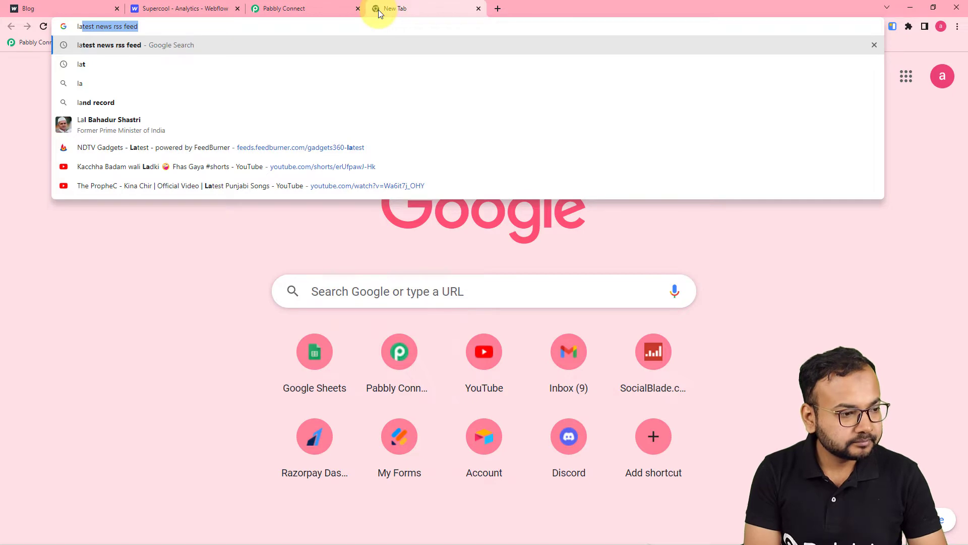
key(Return)
scroll(114, 260, down, 3)
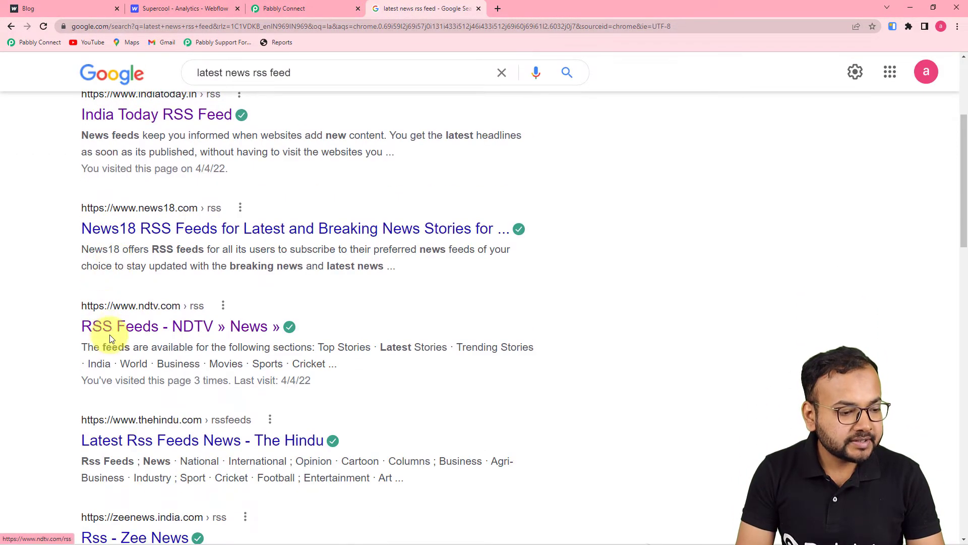
click(111, 339)
scroll(94, 298, down, 3)
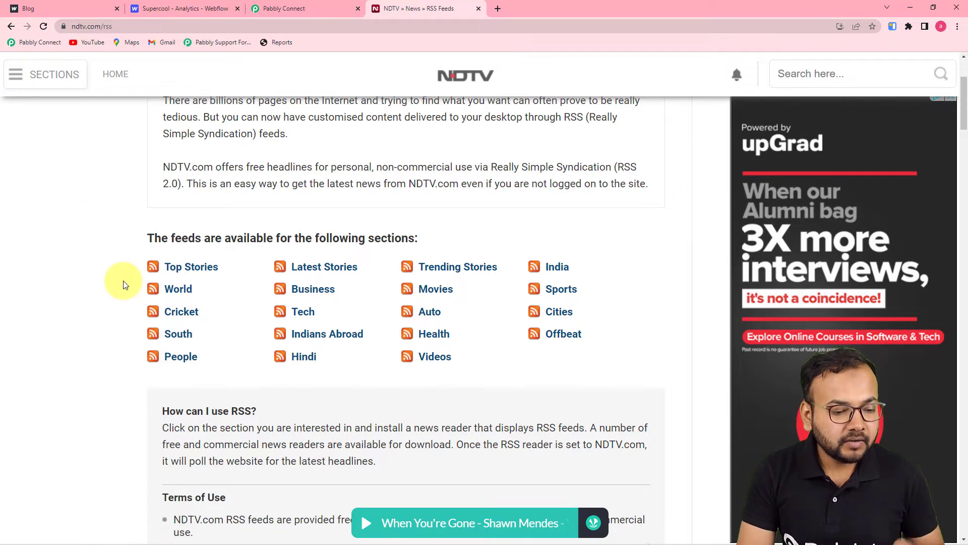
Copy the NDTV Food – Latest feed URL and return to Pabbly's Feed URL field
click(437, 338)
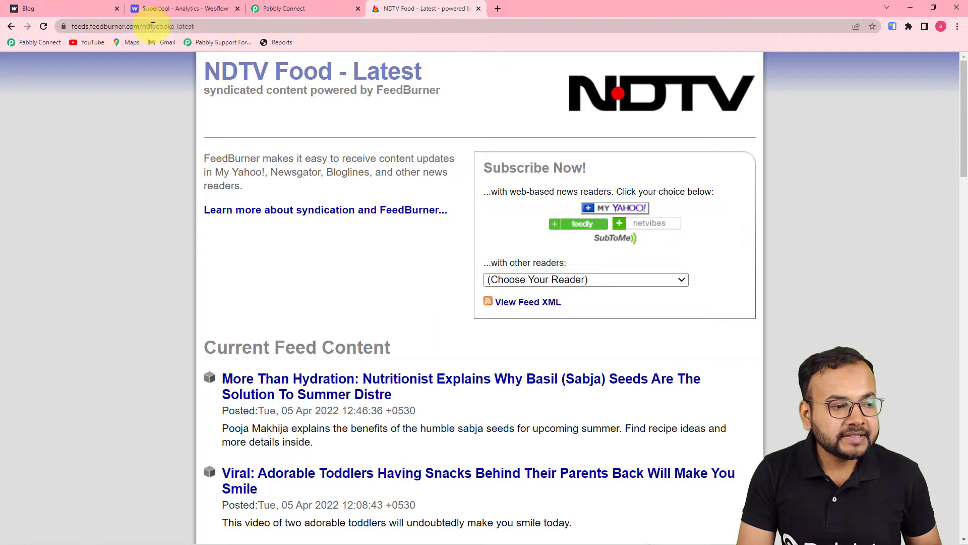
click(196, 30)
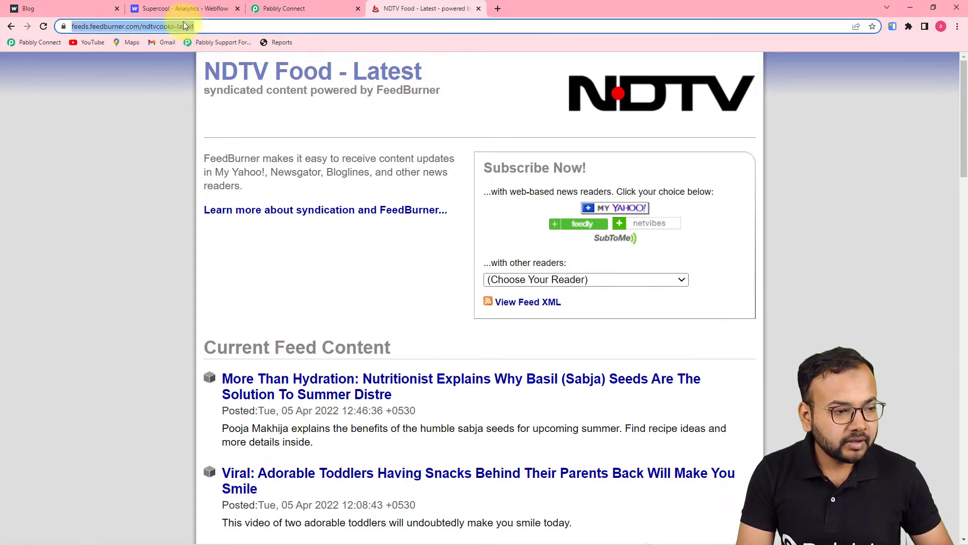
right_click(174, 25)
click(191, 83)
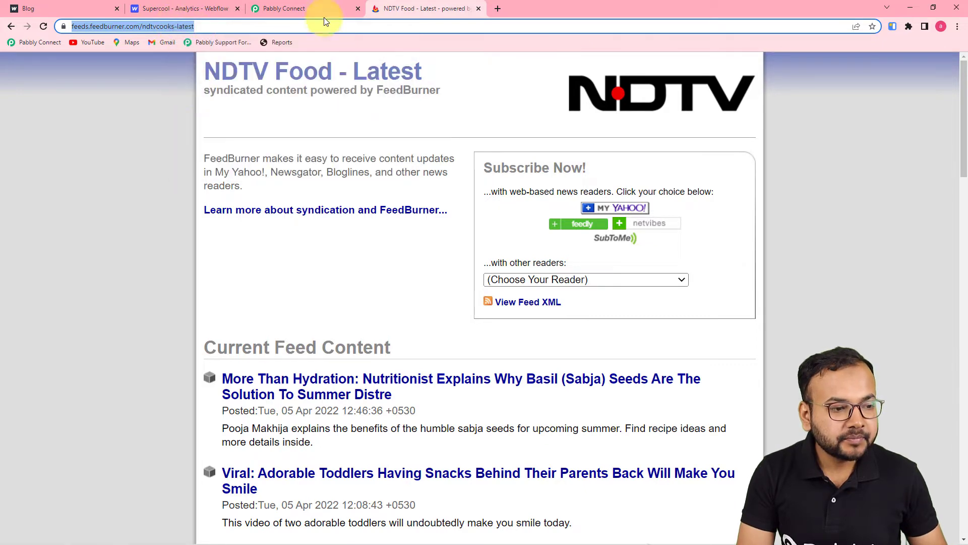
click(316, 7)
click(241, 203)
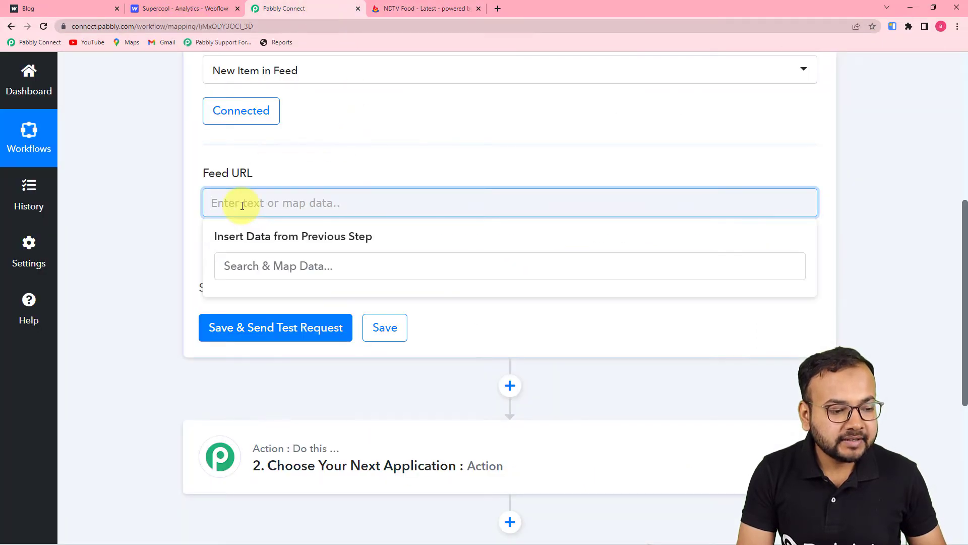
Paste the NDTV Food feed URL into Feed URL and save to fetch test data
right_click(242, 205)
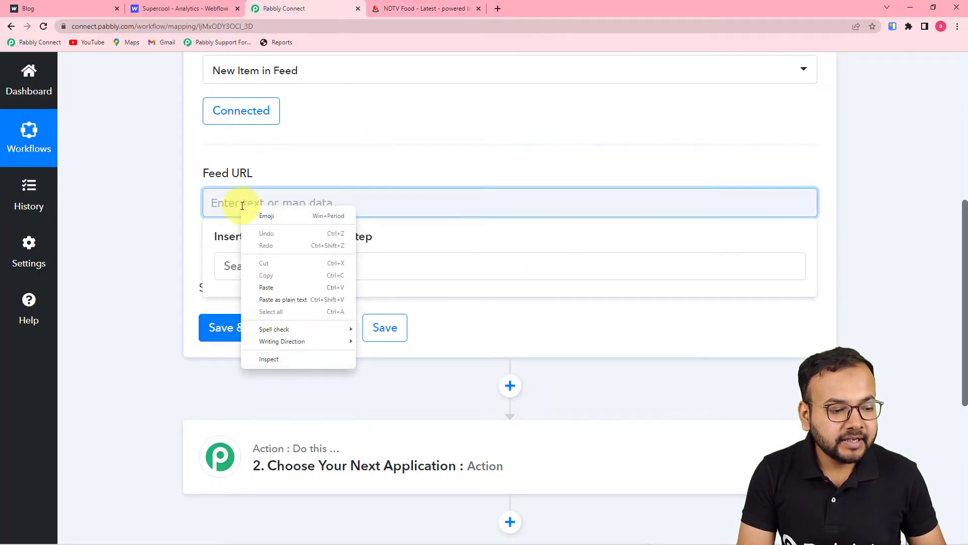
click(255, 299)
click(165, 232)
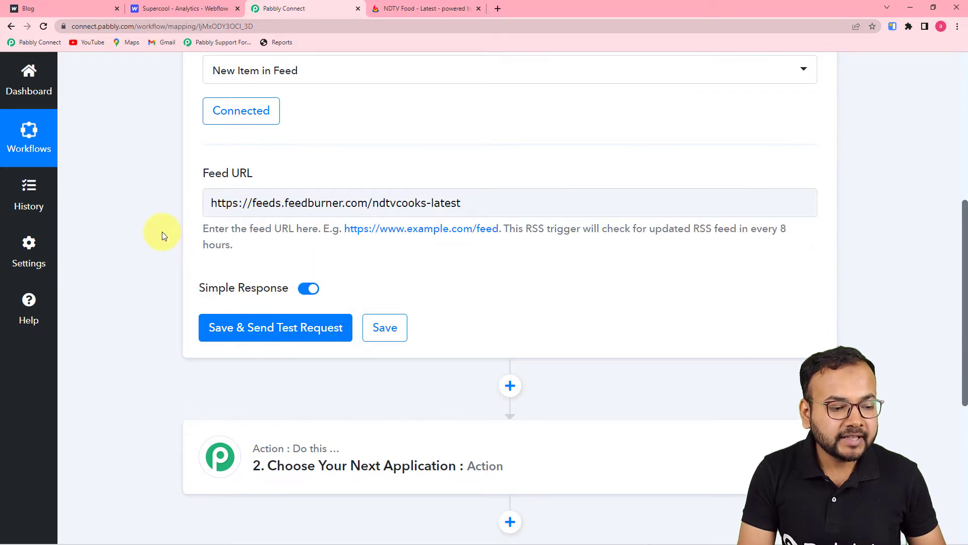
click(248, 334)
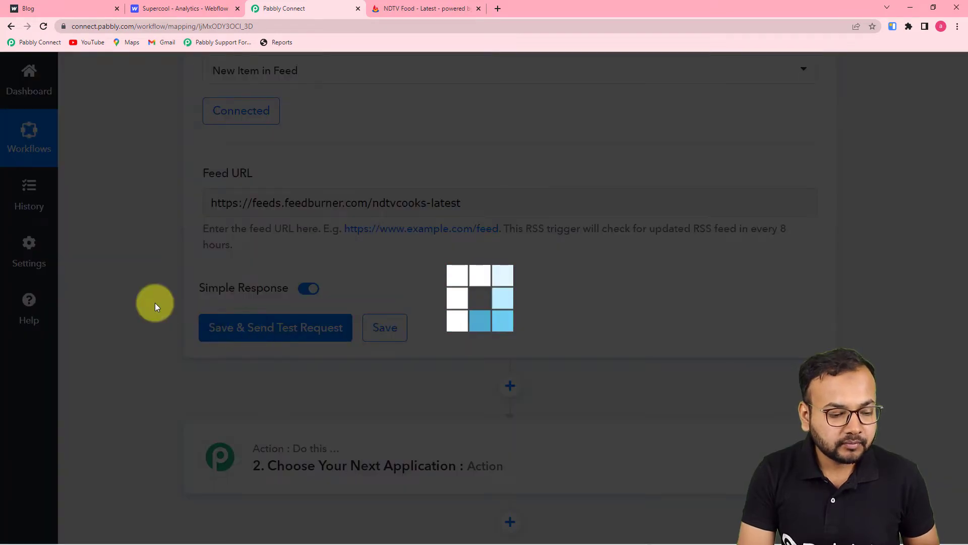
Compare the response's Title, Link and PubDate with the feed's newest post, 'More Than Hydration'
scroll(156, 303, down, 4)
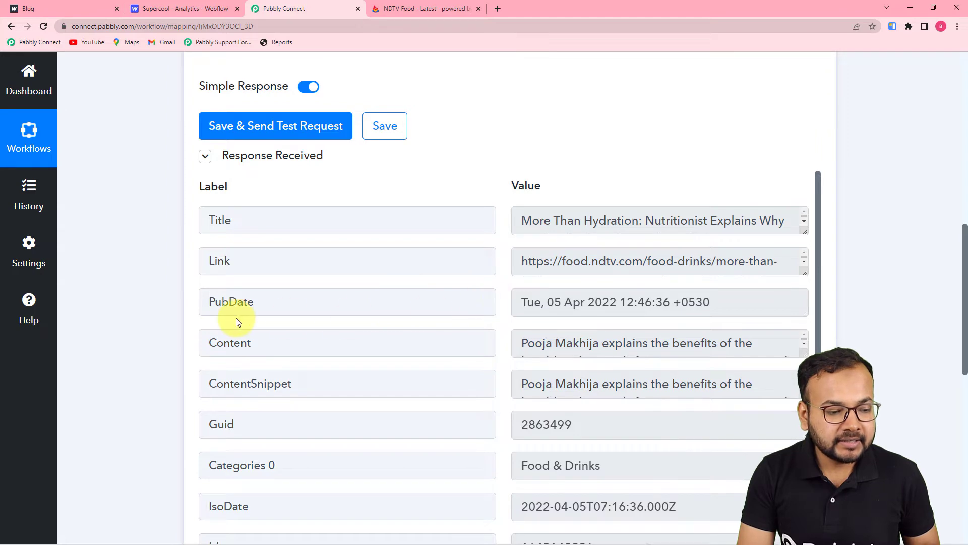
scroll(310, 335, down, 1)
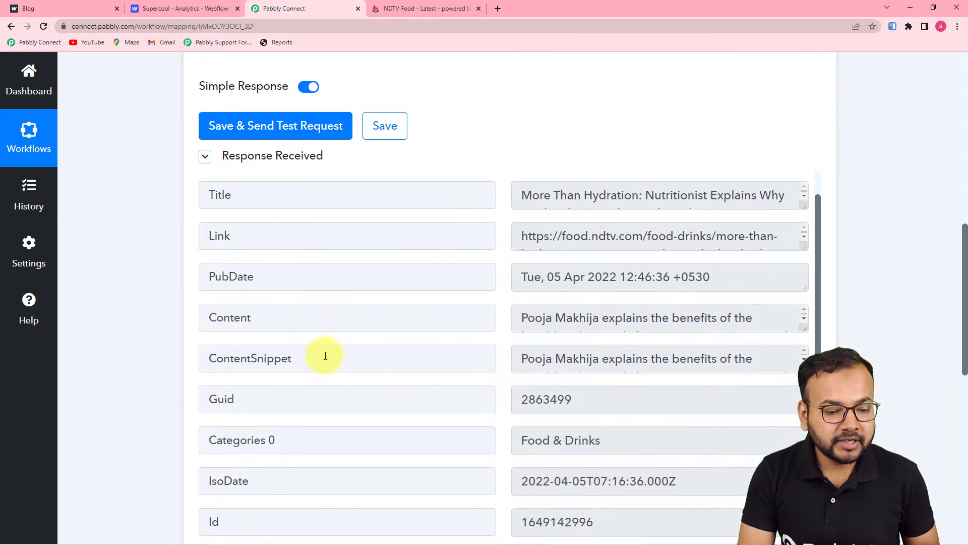
scroll(320, 361, down, 2)
click(404, 10)
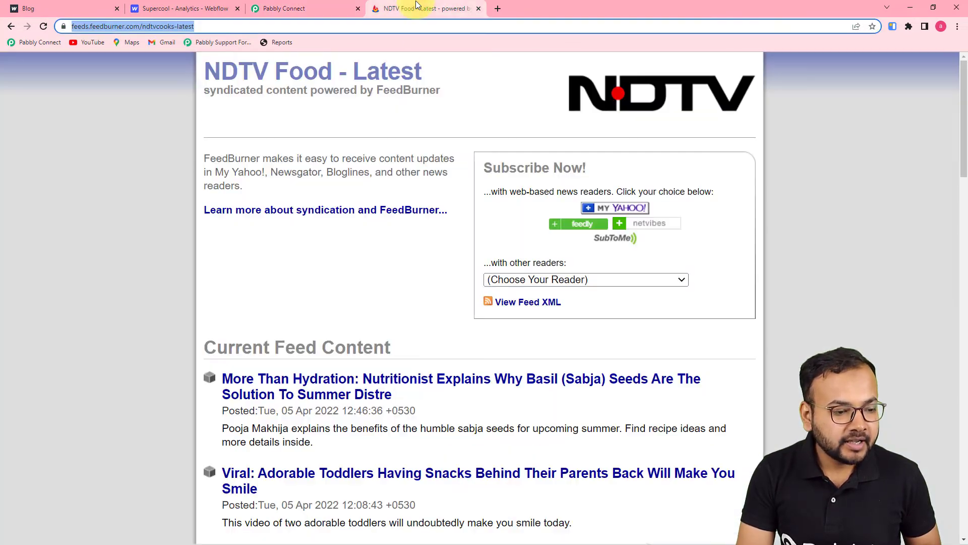
scroll(378, 280, down, 1)
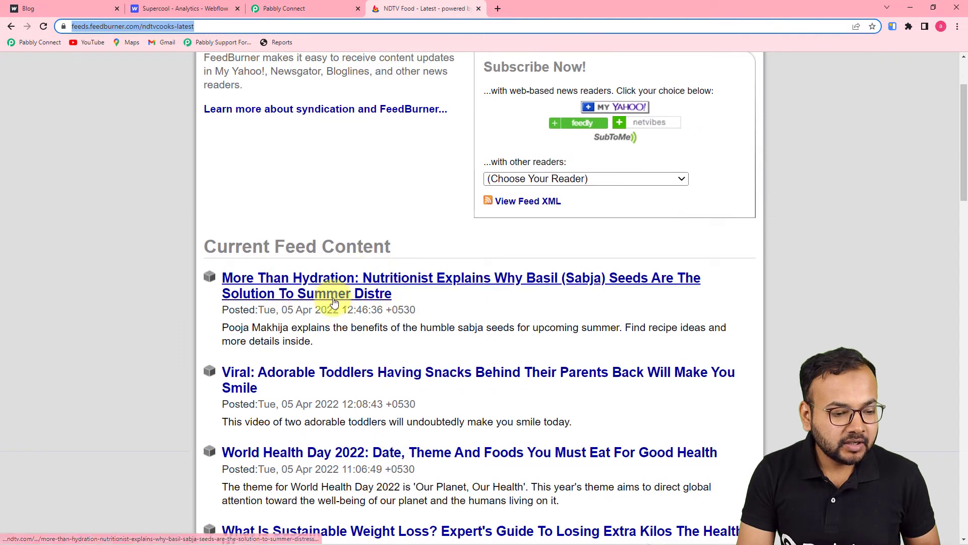
click(317, 9)
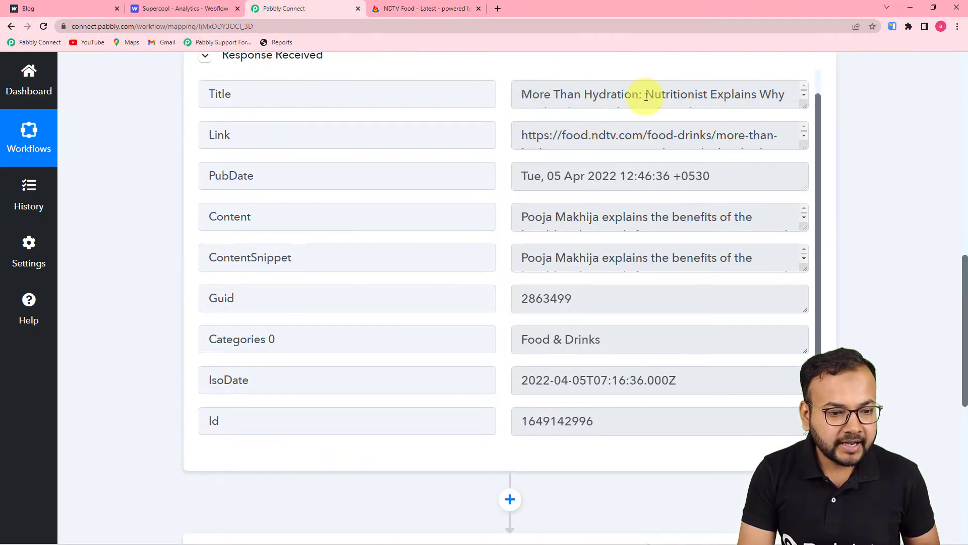
click(430, 6)
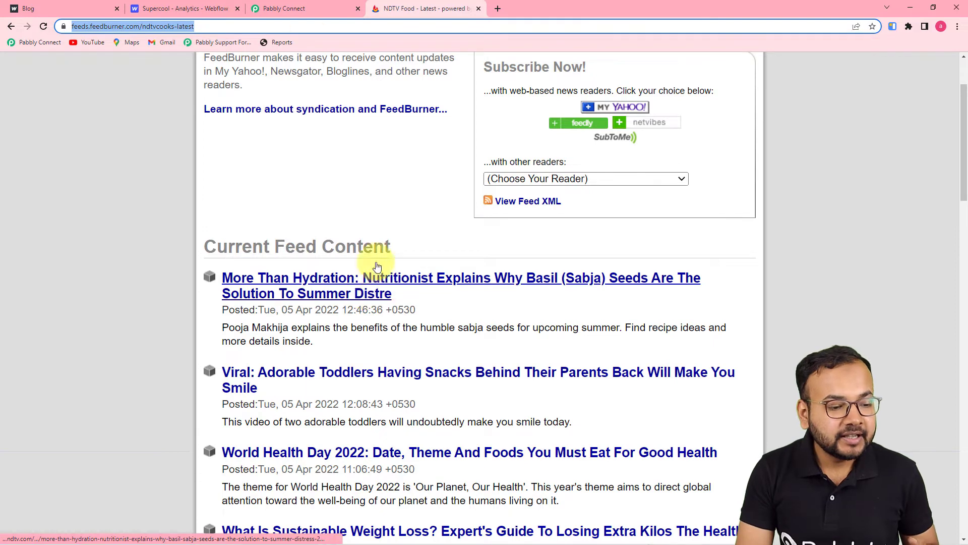
click(281, 7)
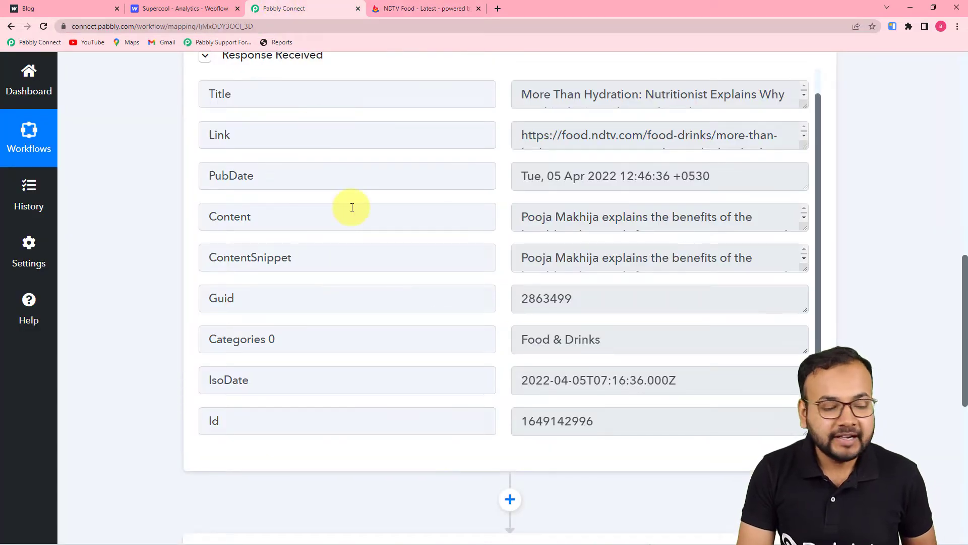
scroll(168, 218, down, 2)
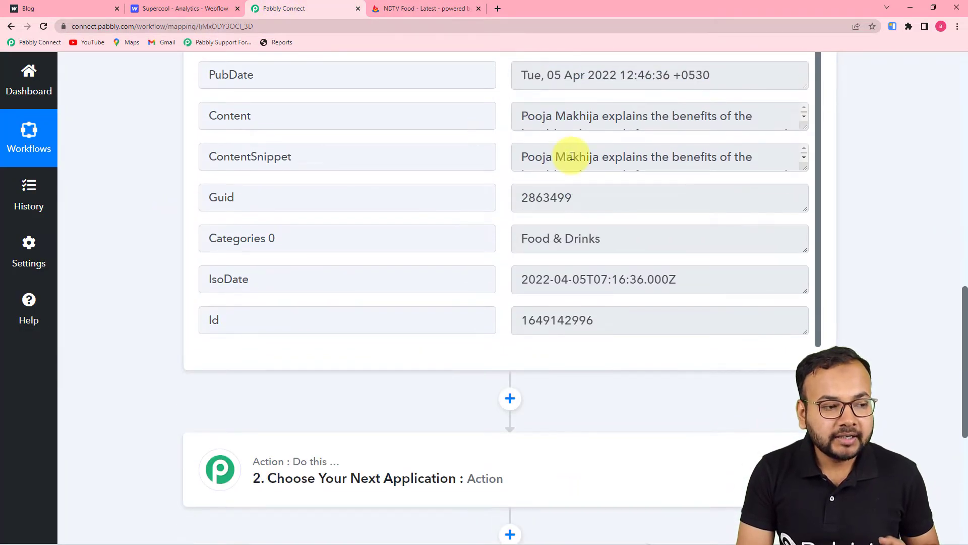
click(97, 7)
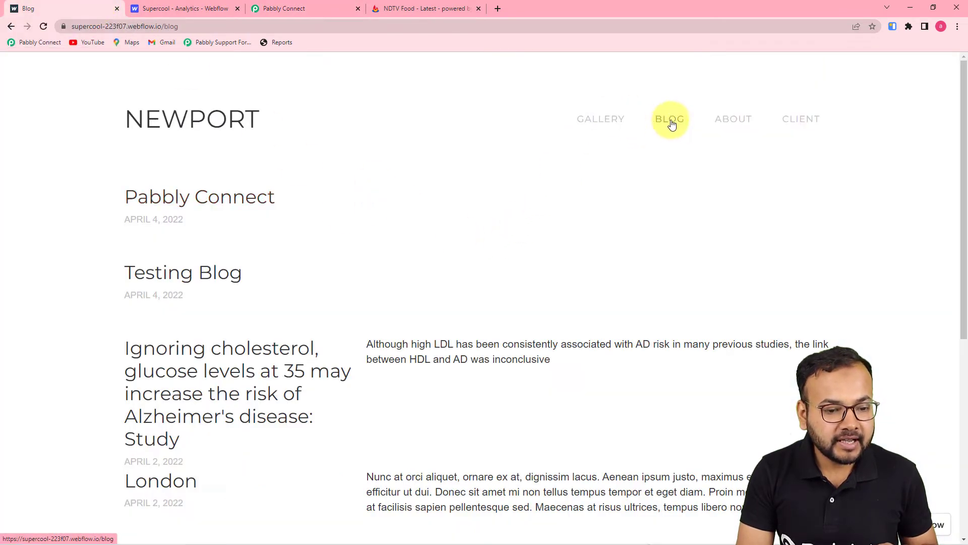
scroll(524, 301, down, 3)
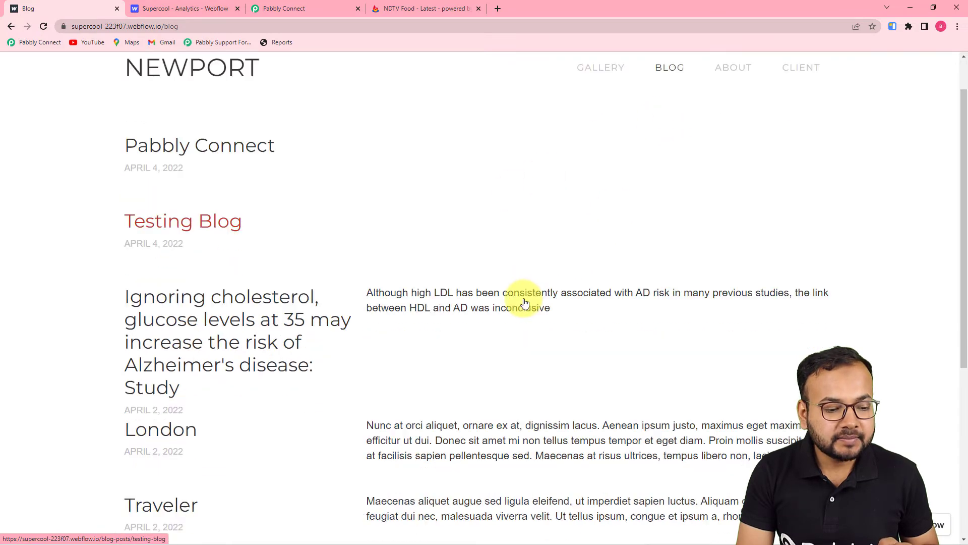
scroll(524, 301, up, 3)
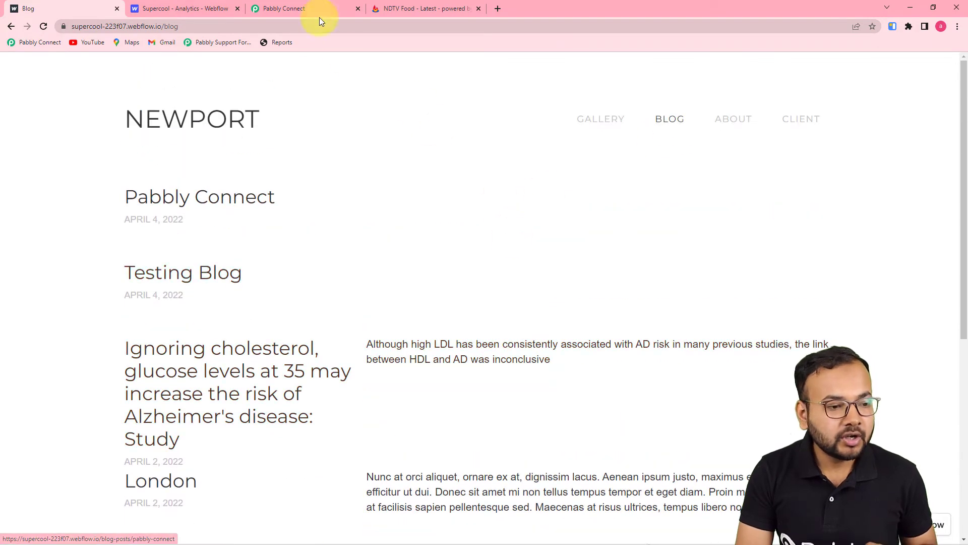
click(337, 6)
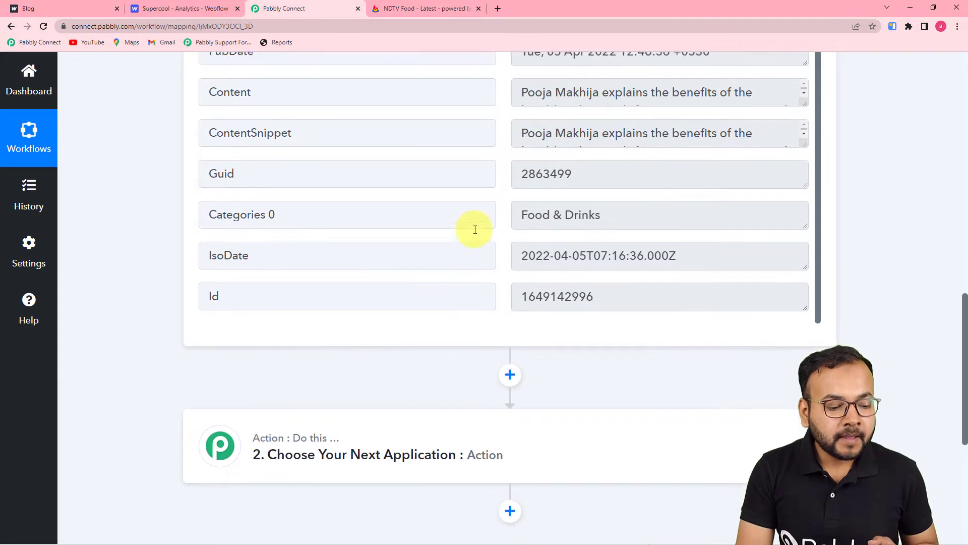
scroll(475, 229, down, 2)
Search 'webf' and choose Webflow as the second step's app
click(425, 320)
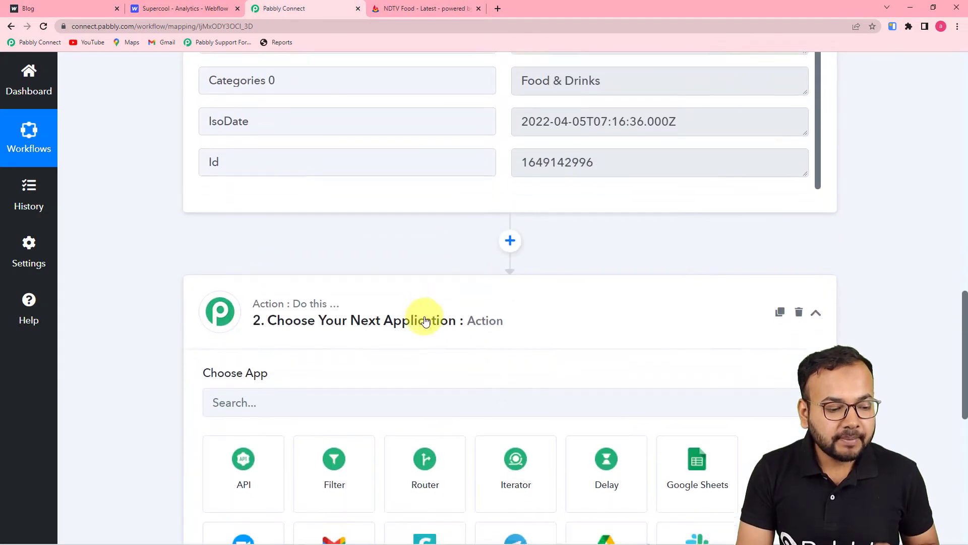
click(331, 210)
text(web)
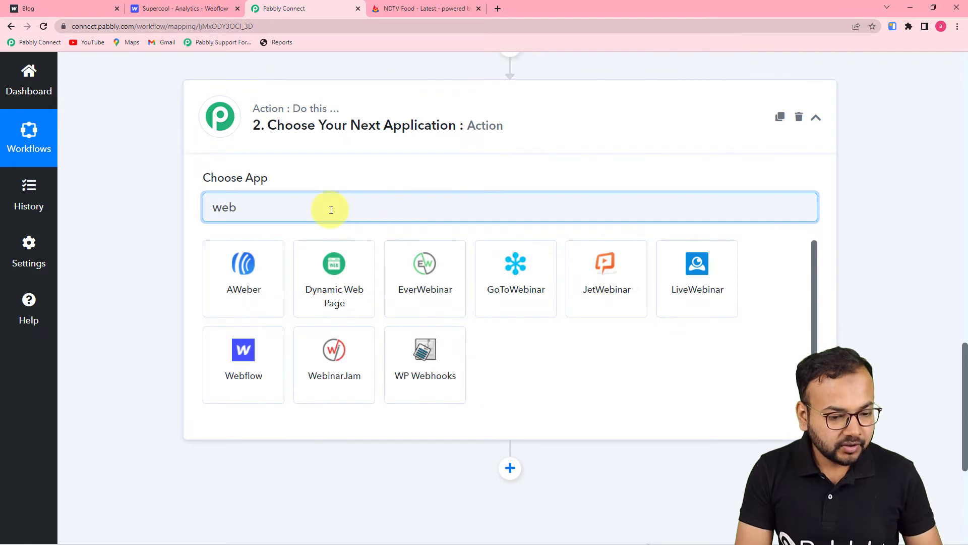
text(f)
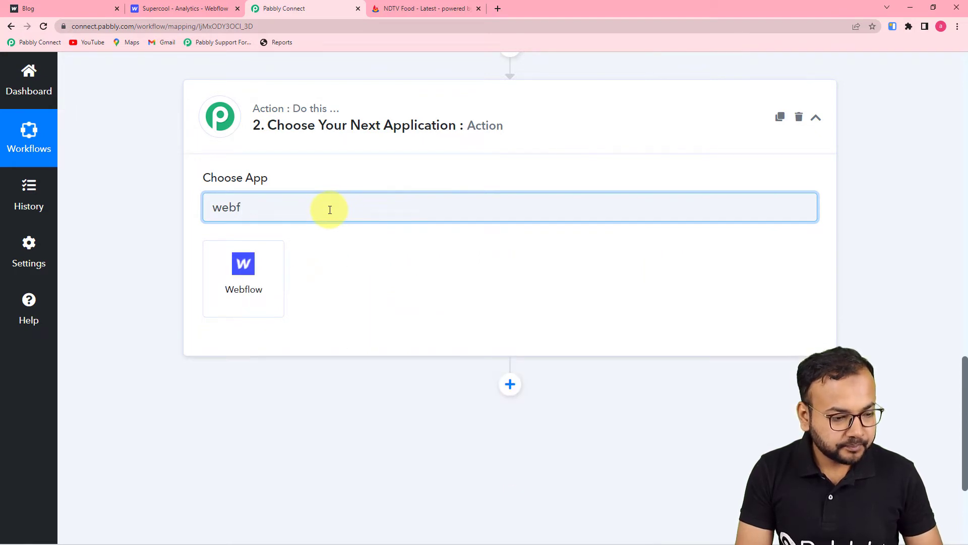
click(266, 269)
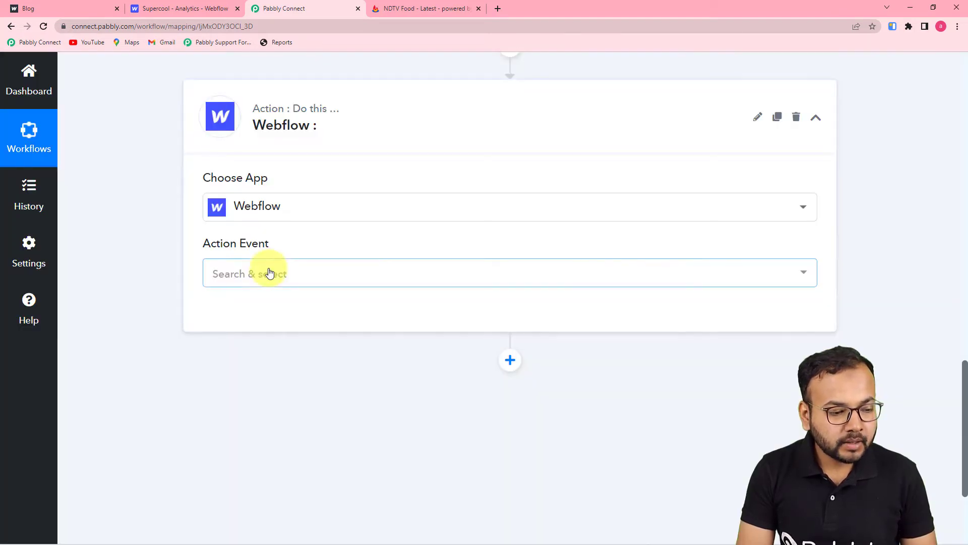
Select Create Live Item as the action event and begin adding a new Webflow connection
click(271, 283)
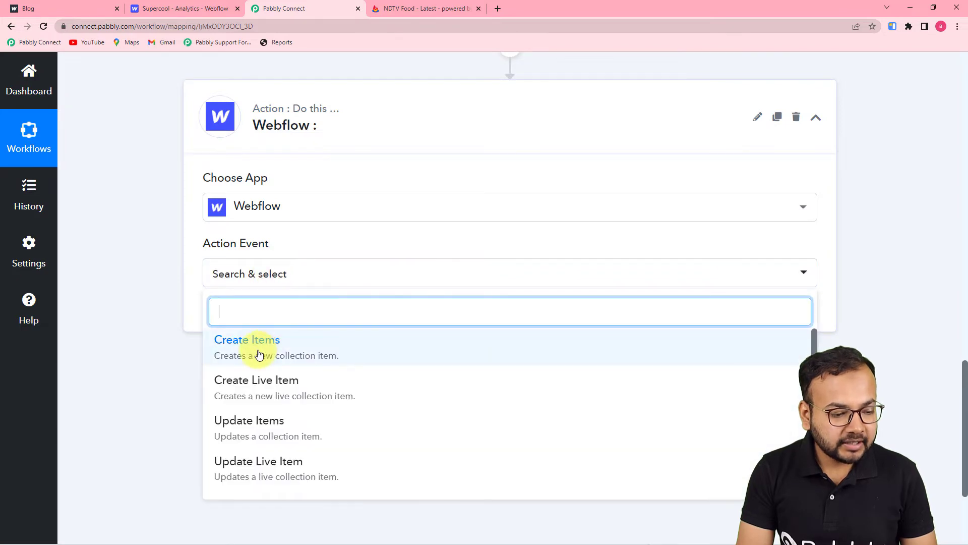
click(277, 395)
click(234, 319)
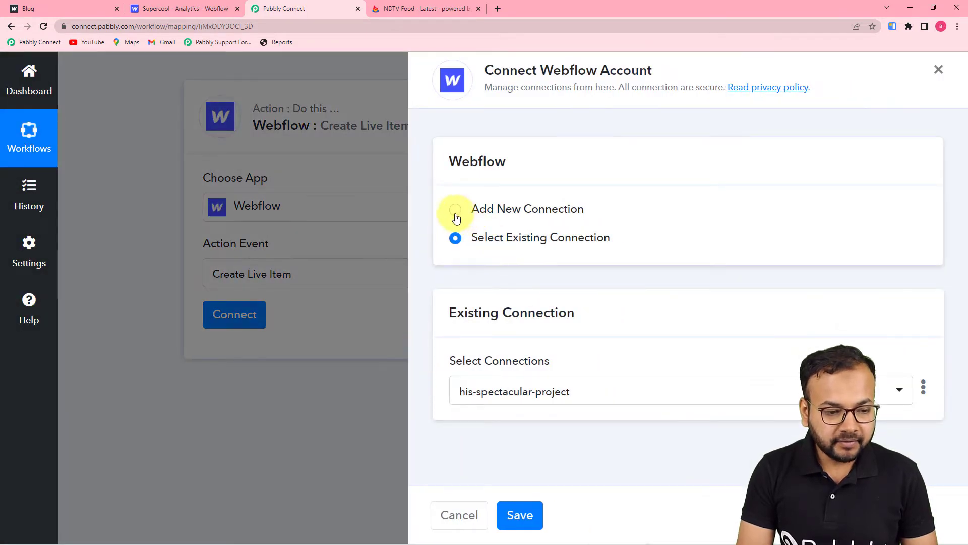
click(455, 211)
Review the Webflow #15 API token instructions, then switch to the Supercool site's Integrations settings
scroll(534, 231, down, 2)
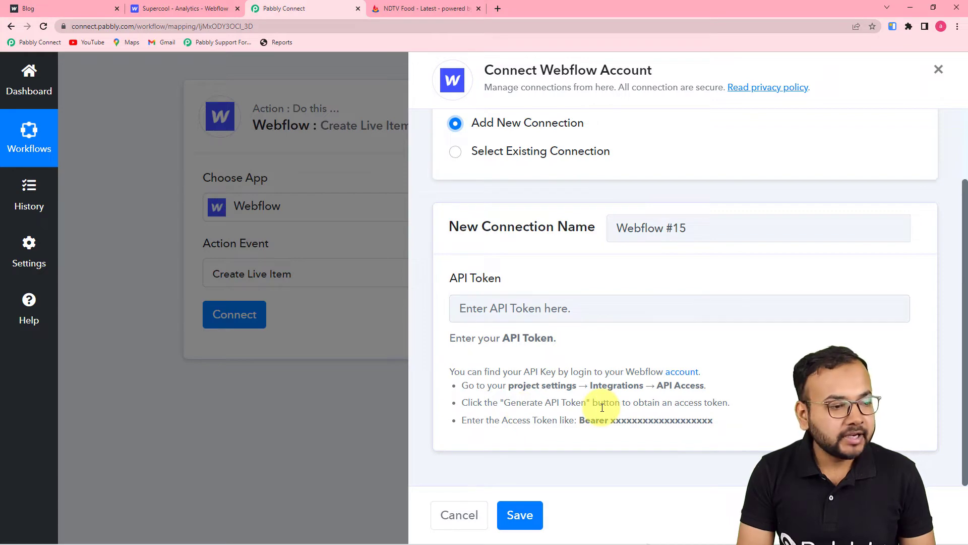
click(202, 8)
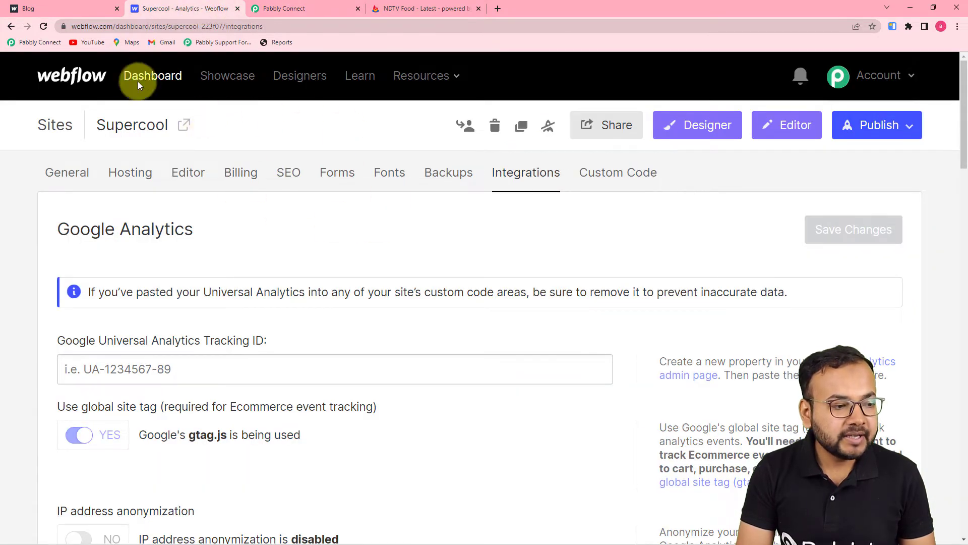
From the Webflow dashboard, open the Supercool site's Settings > Integrations
click(352, 173)
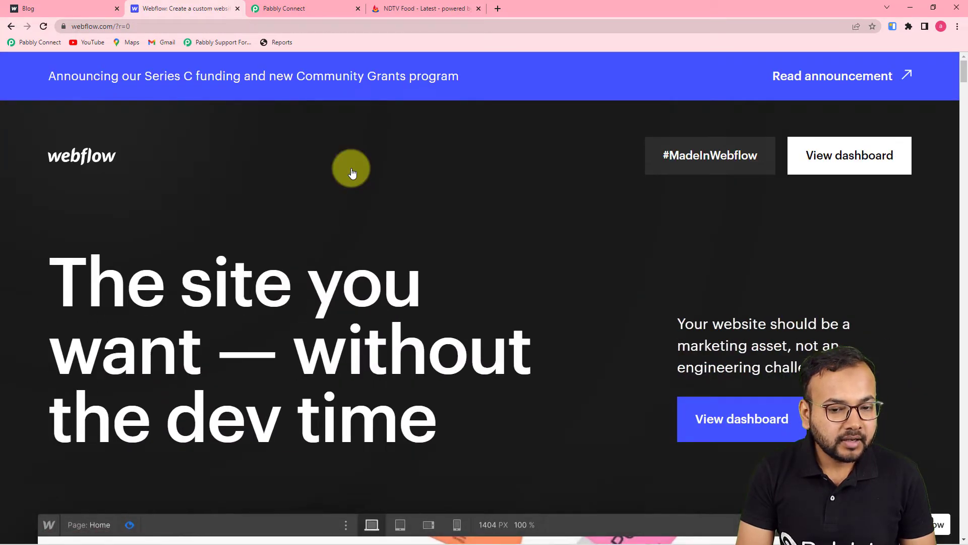
click(832, 165)
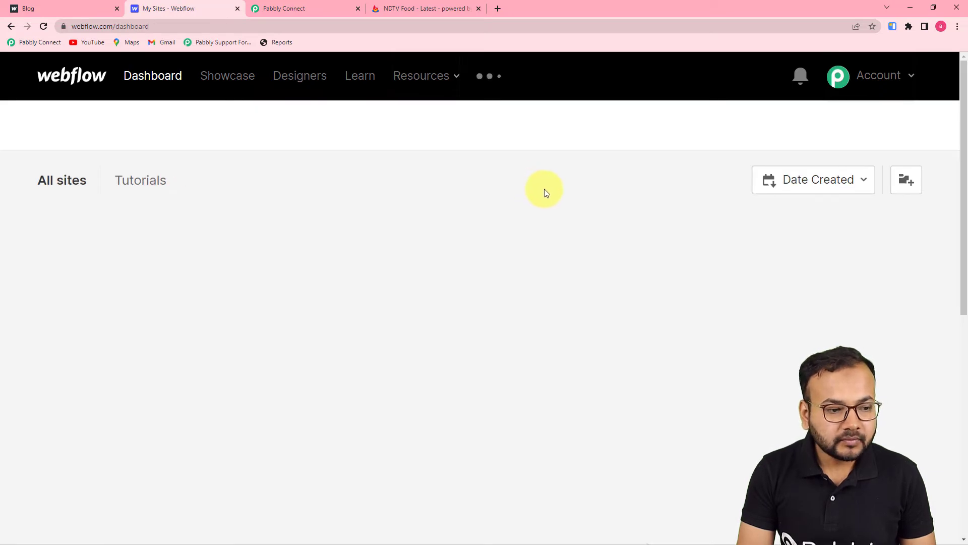
mouse_move(173, 360)
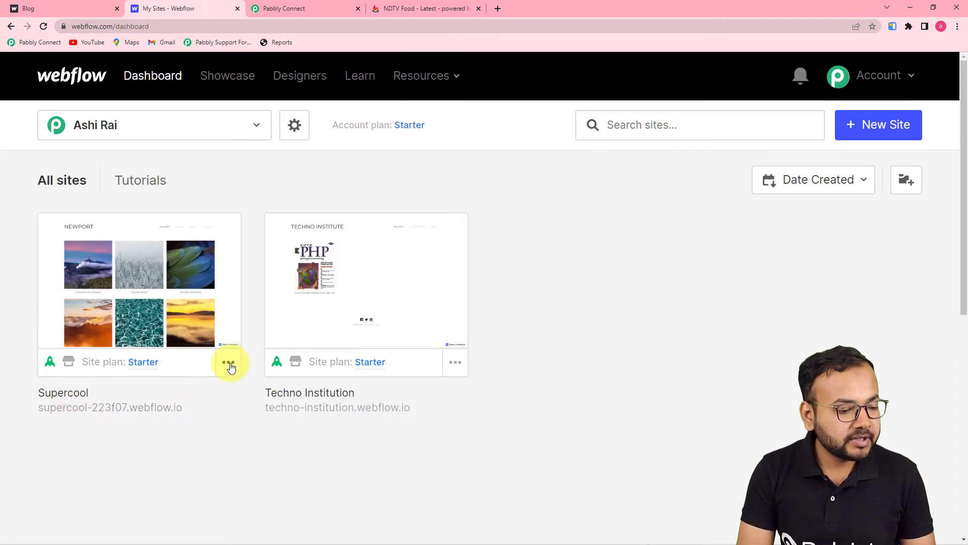
click(229, 365)
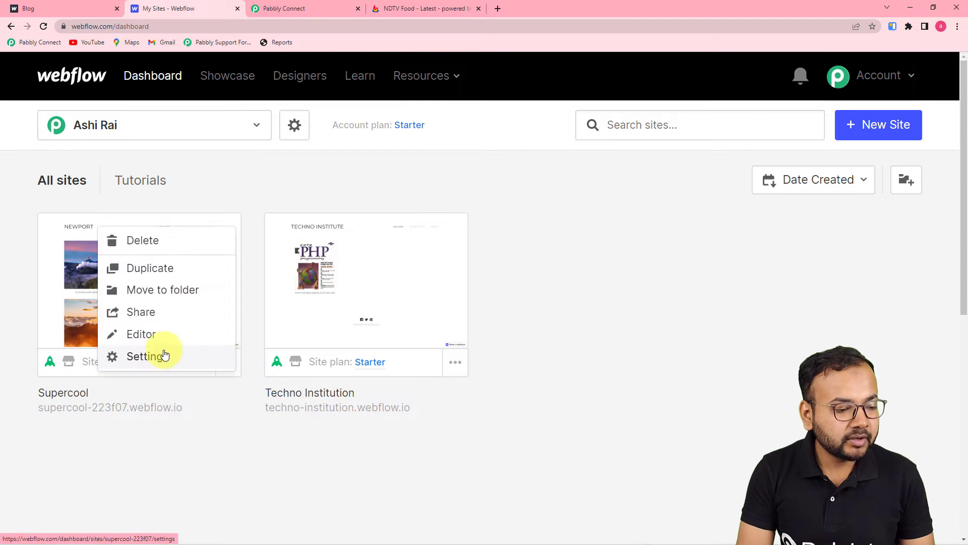
click(162, 353)
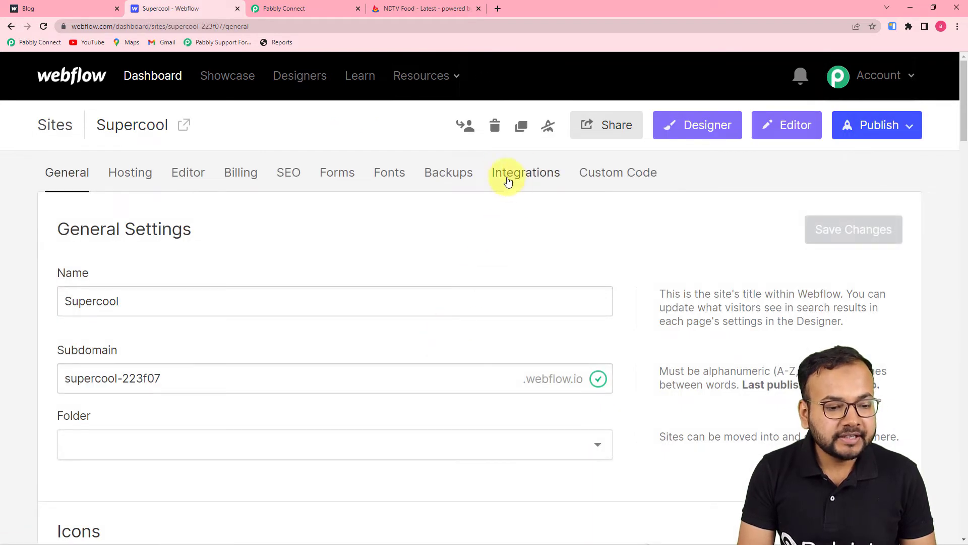
click(515, 177)
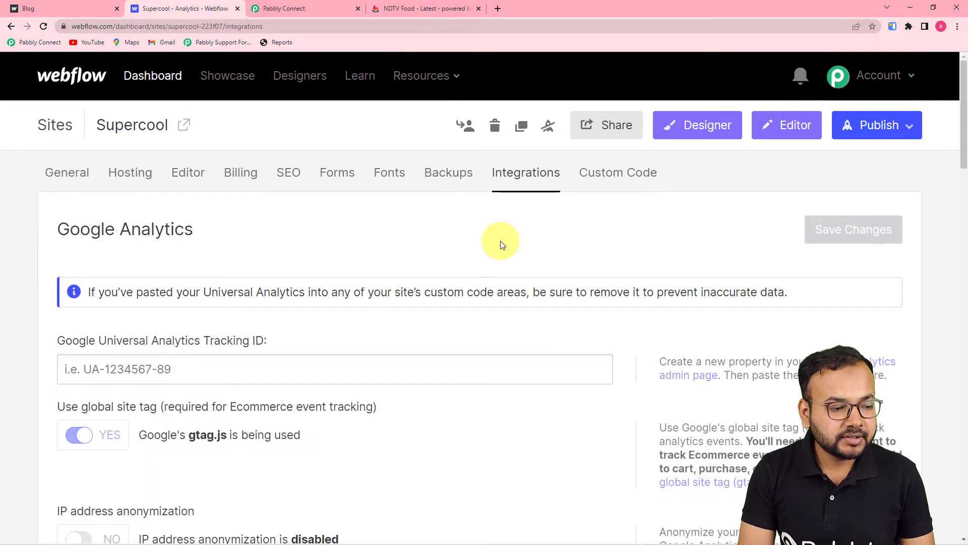
Generate a new API token under API Access and return to the Pabbly connection form
scroll(502, 244, down, 12)
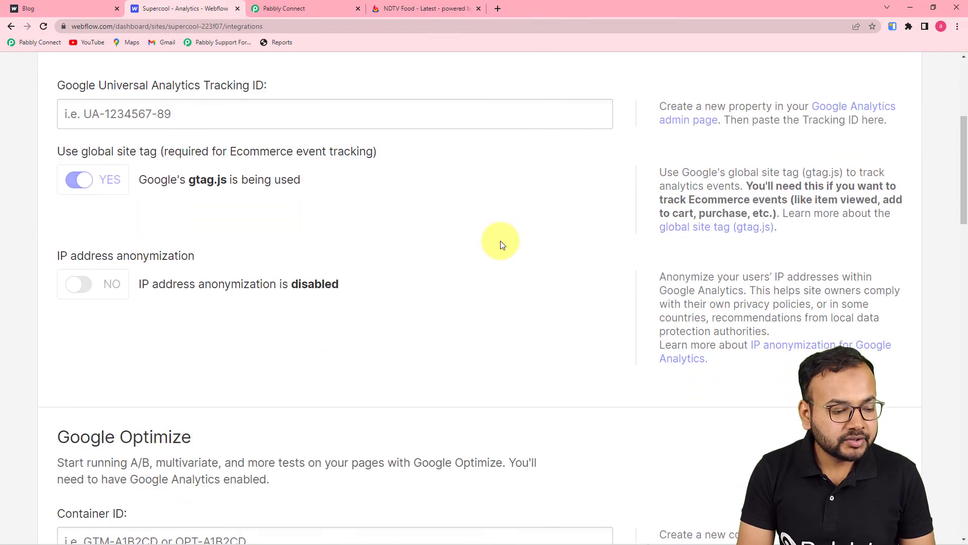
scroll(502, 245, down, 12)
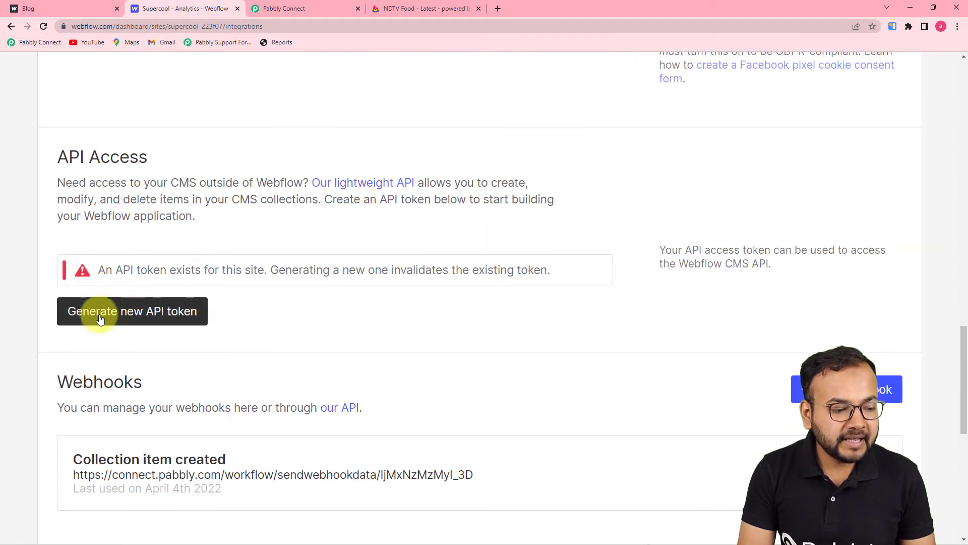
click(143, 312)
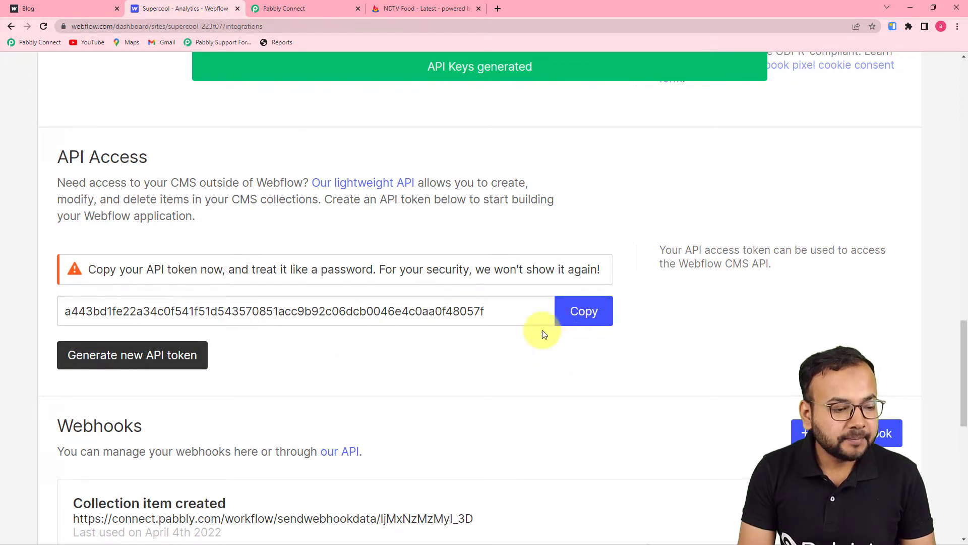
click(310, 9)
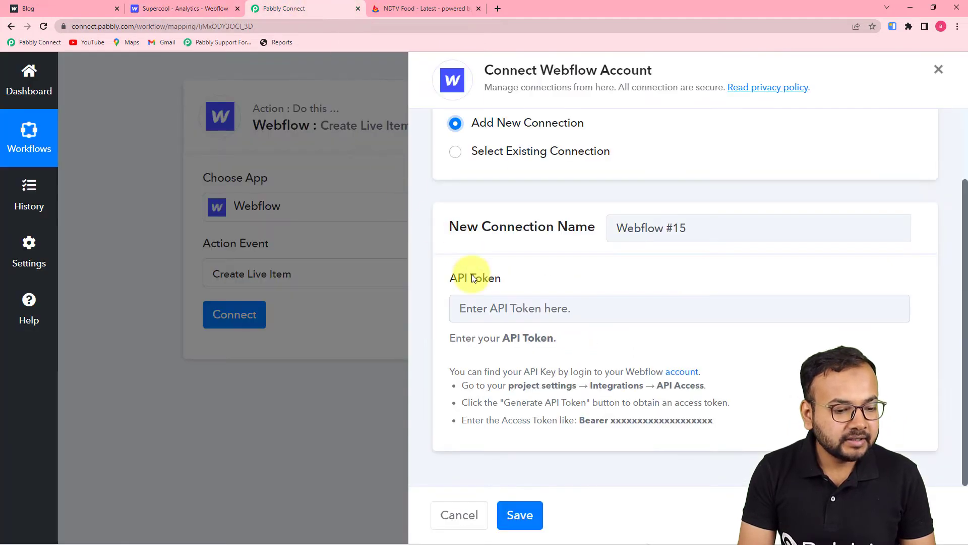
Paste the new API token into the Webflow #15 connection and save it
right_click(471, 317)
click(484, 403)
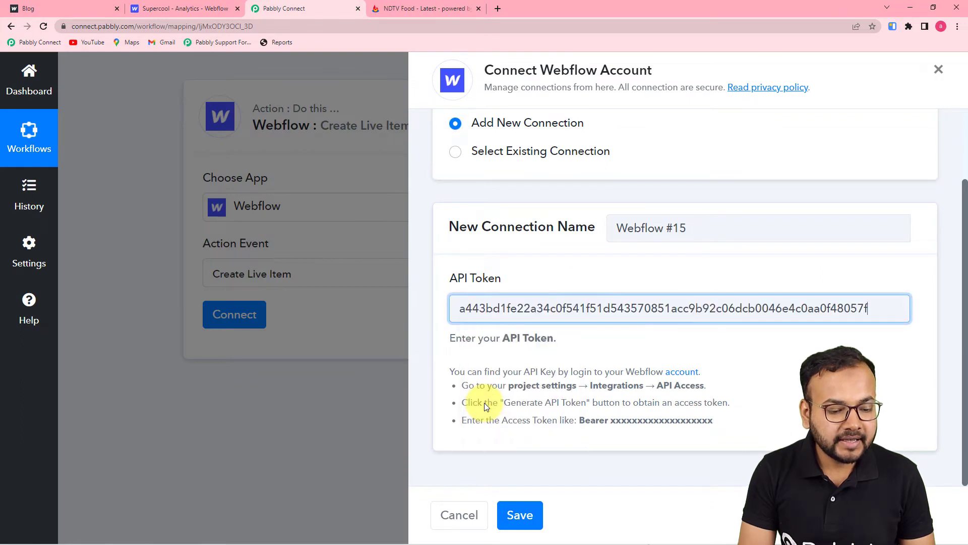
click(515, 515)
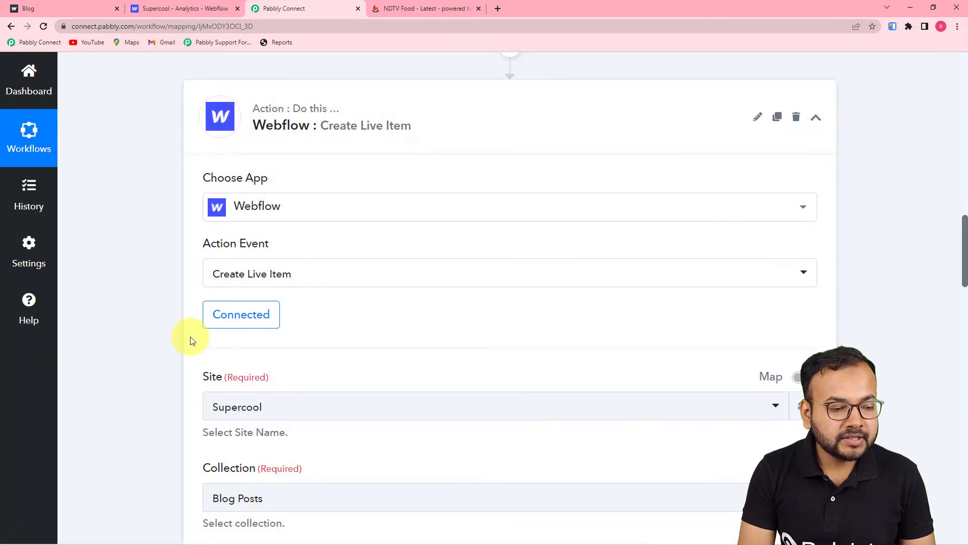
Confirm Site Supercool and Collection Blog Posts, then return to the Webflow sites list
scroll(192, 341, down, 1)
scroll(192, 341, down, 1)
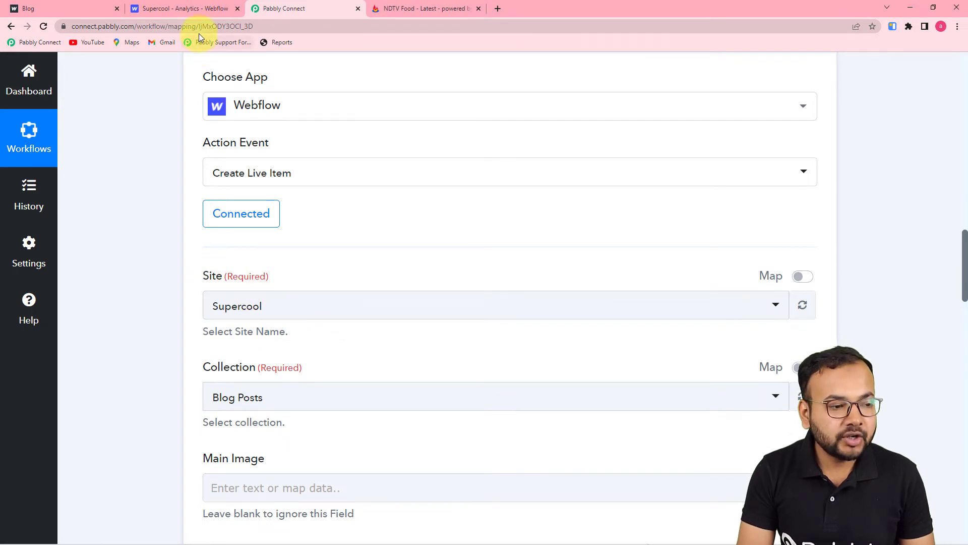
scroll(192, 227, down, 3)
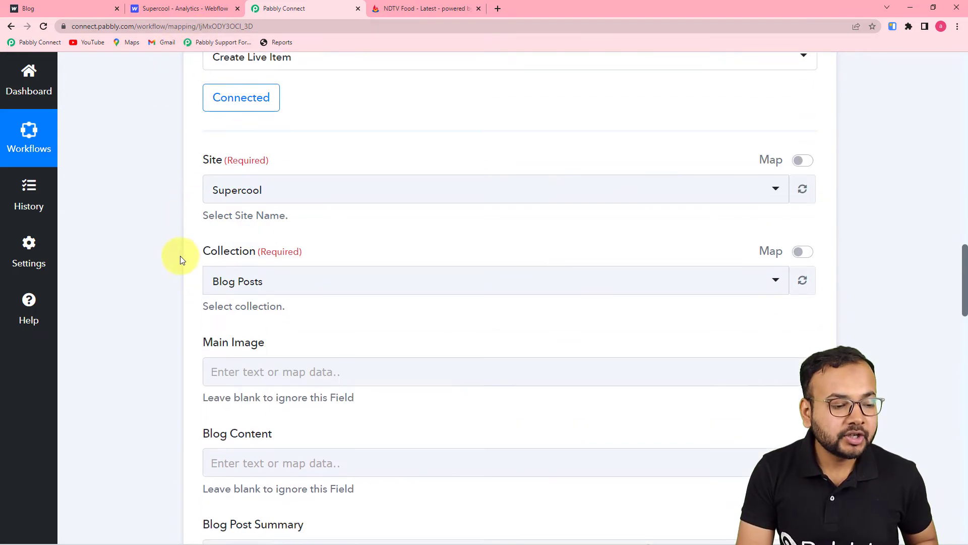
click(184, 8)
scroll(141, 191, up, 20)
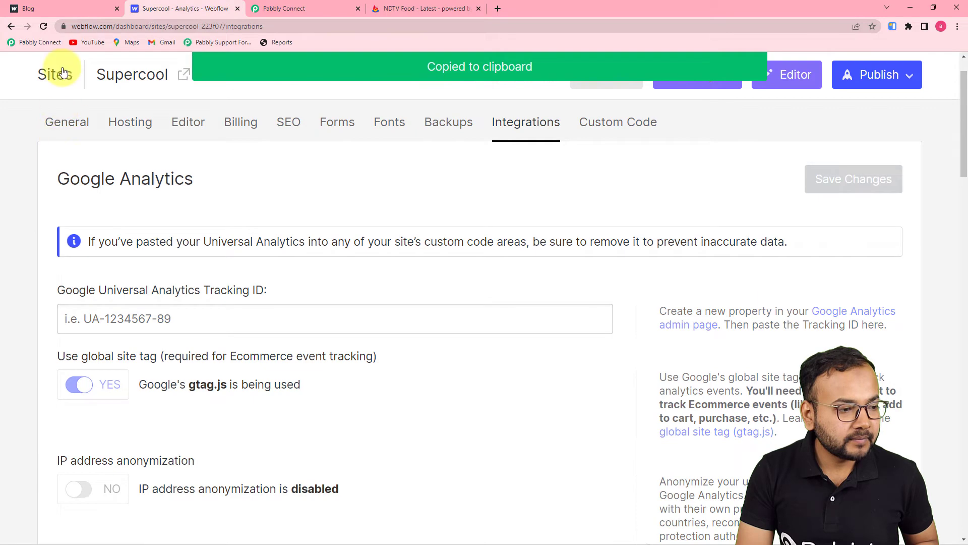
click(54, 83)
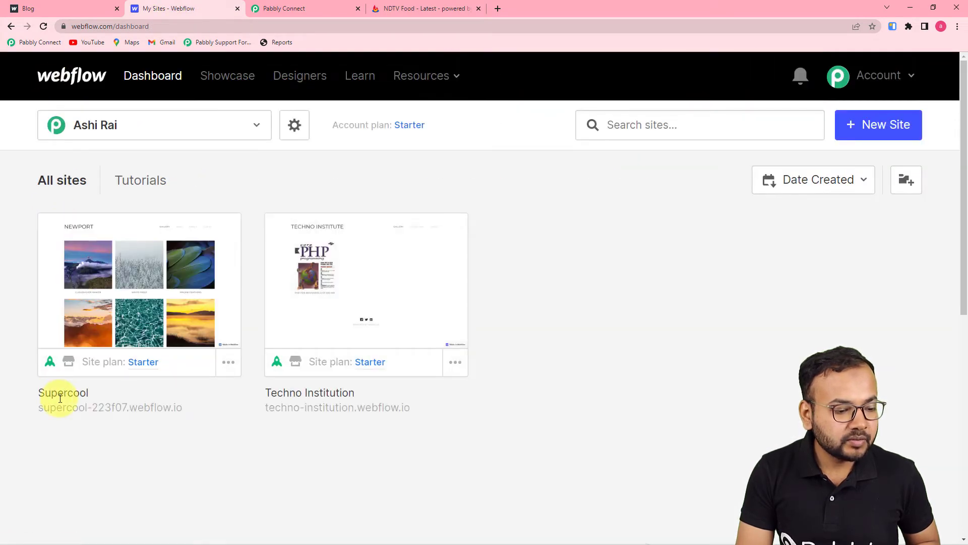
click(318, 9)
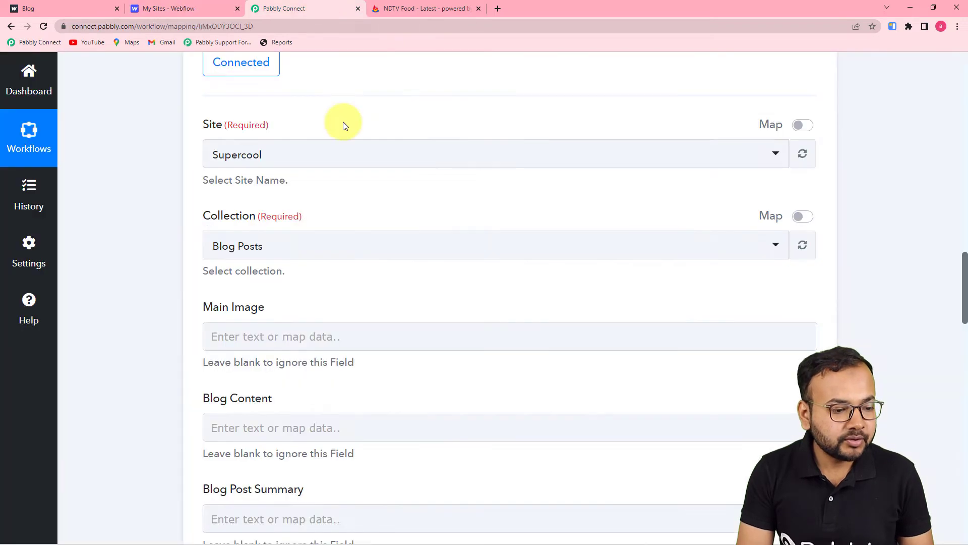
click(295, 160)
click(259, 221)
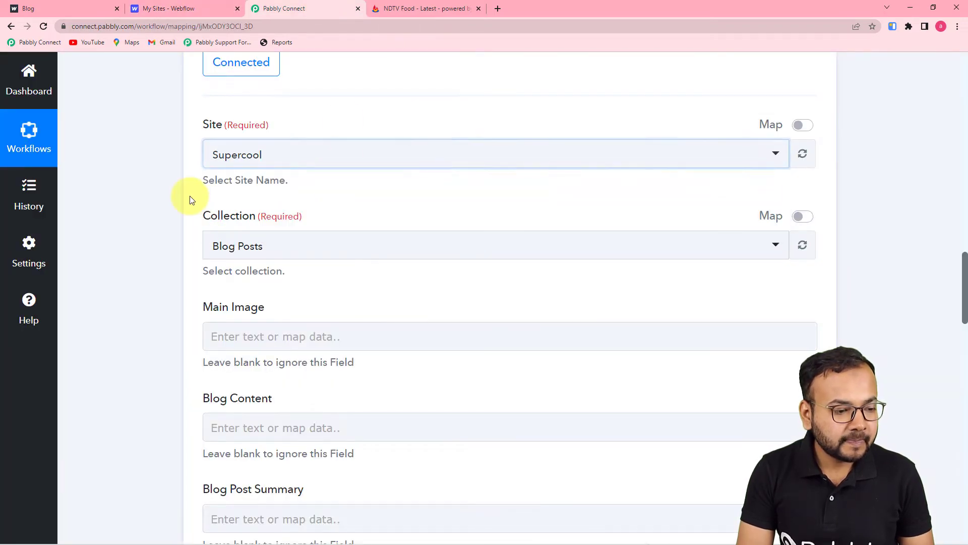
scroll(190, 196, down, 2)
click(335, 152)
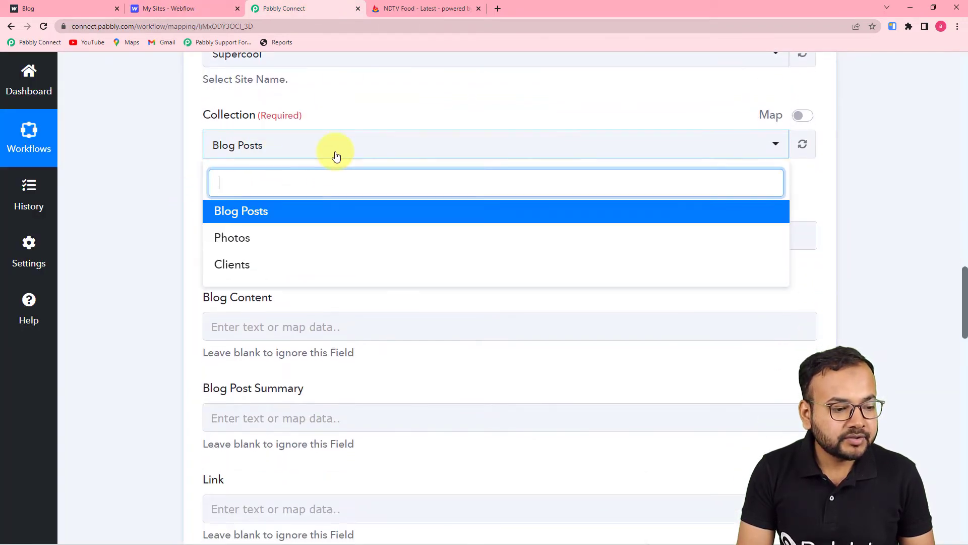
click(81, 10)
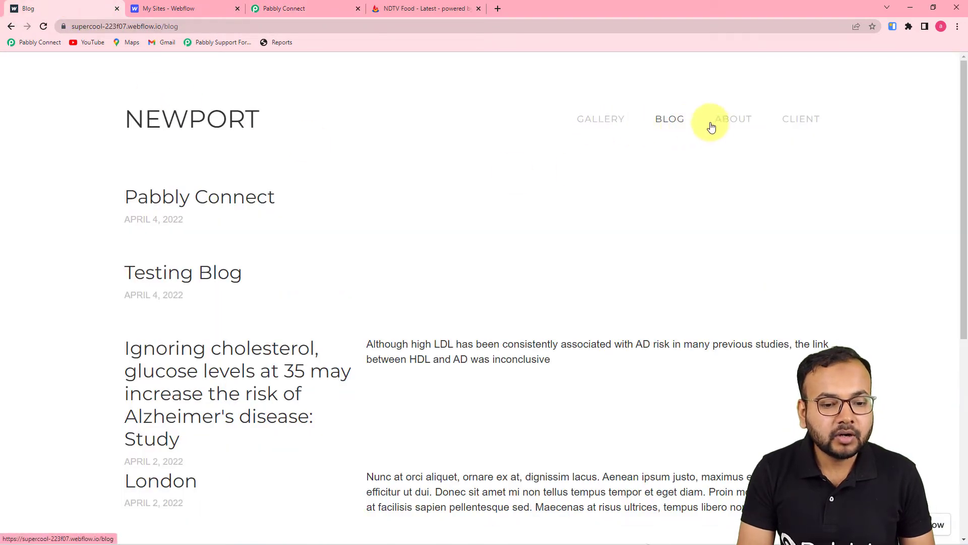
click(277, 10)
click(329, 158)
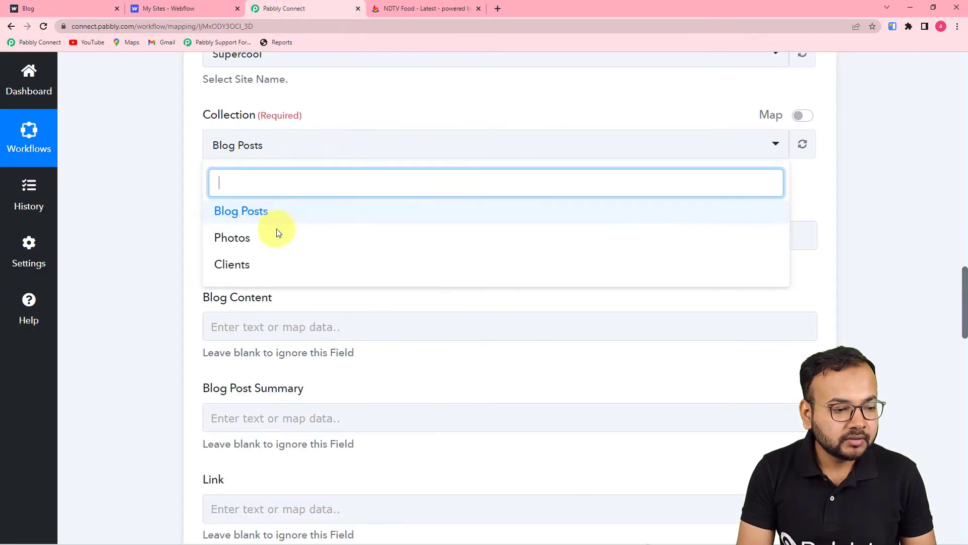
click(273, 211)
scroll(170, 201, down, 2)
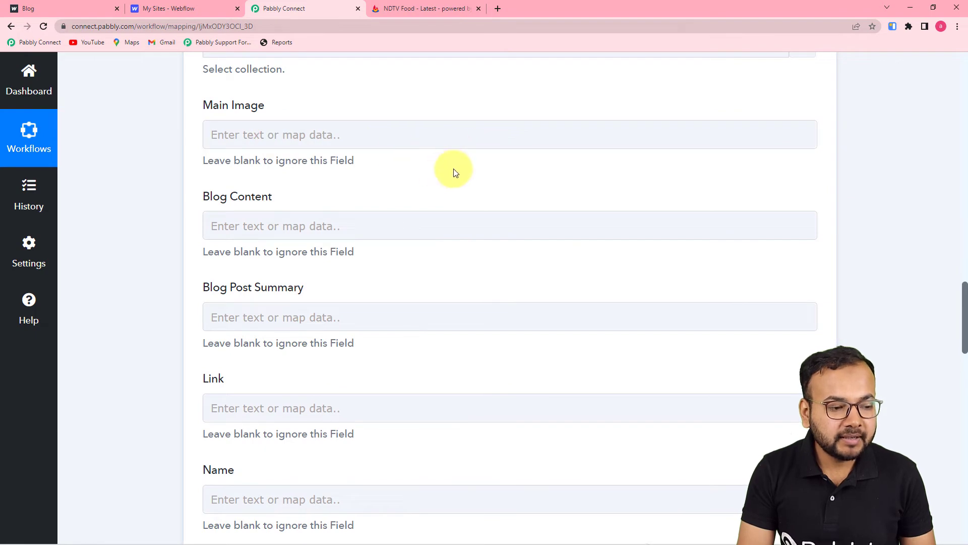
scroll(455, 173, up, 20)
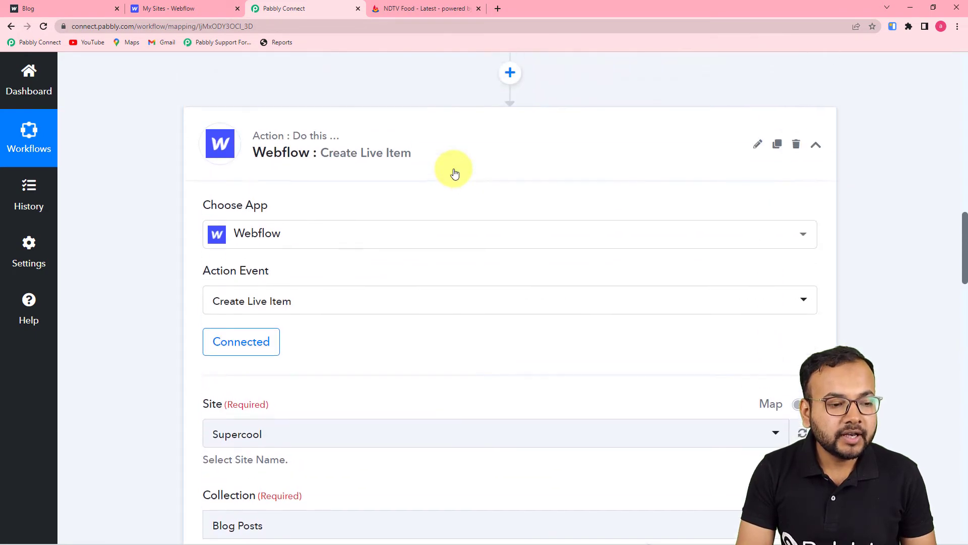
scroll(454, 171, up, 1)
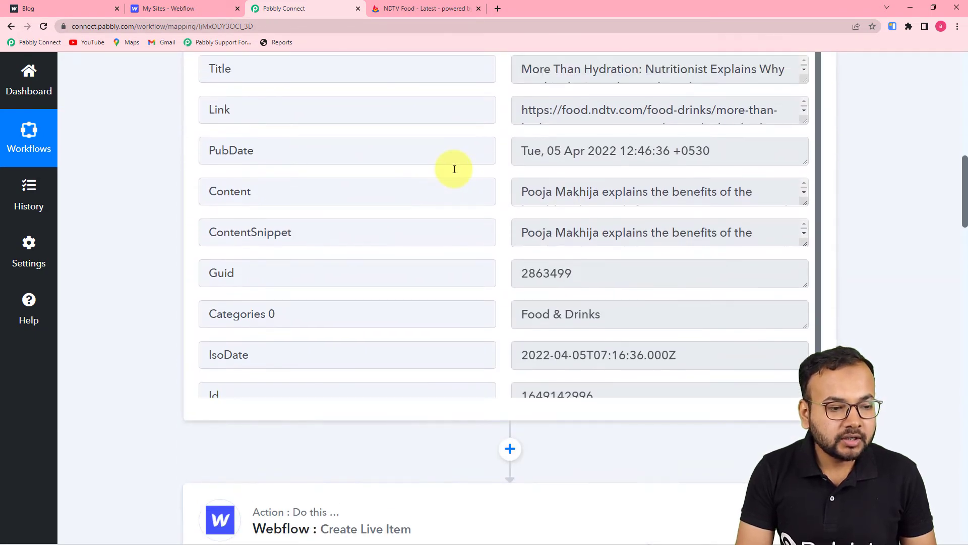
scroll(398, 195, down, 1)
scroll(397, 217, up, 1)
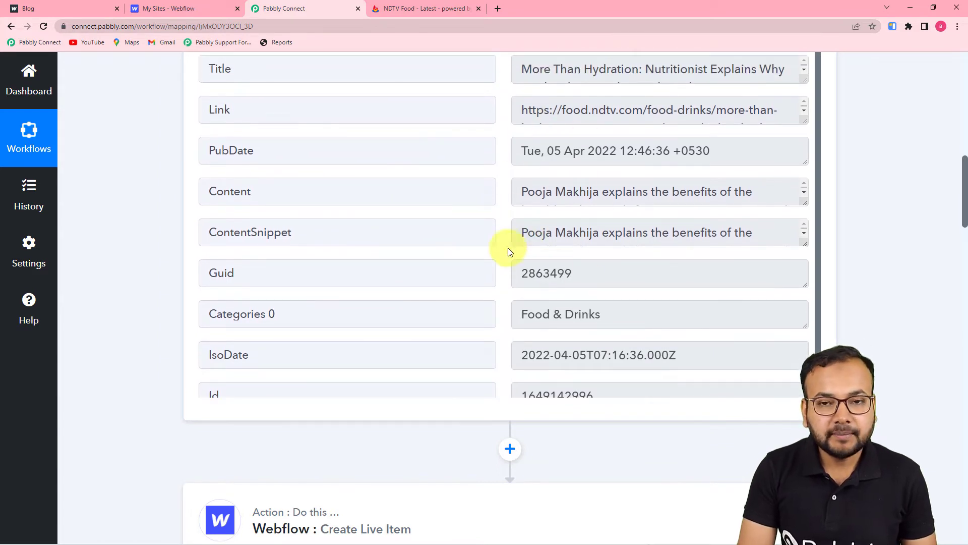
scroll(233, 274, down, 1)
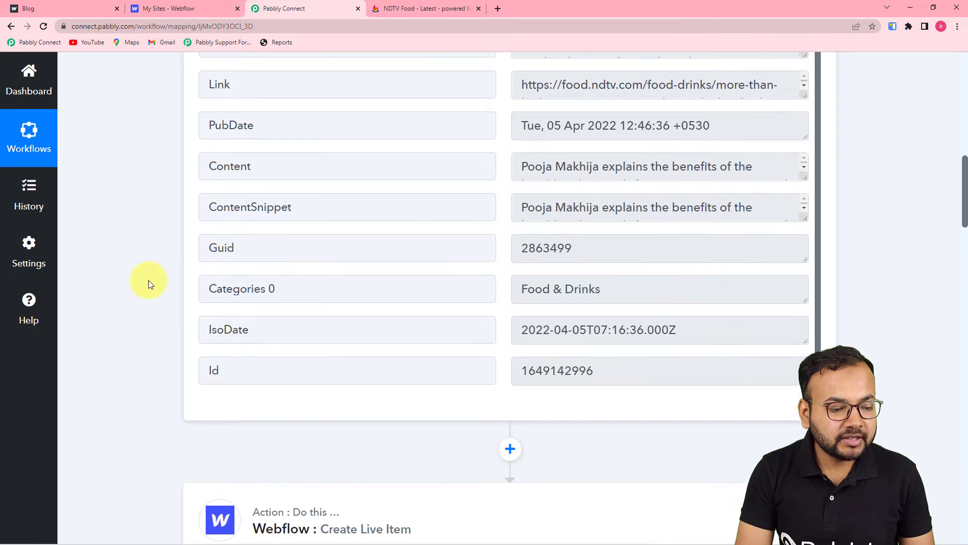
scroll(129, 279, down, 10)
scroll(128, 279, down, 6)
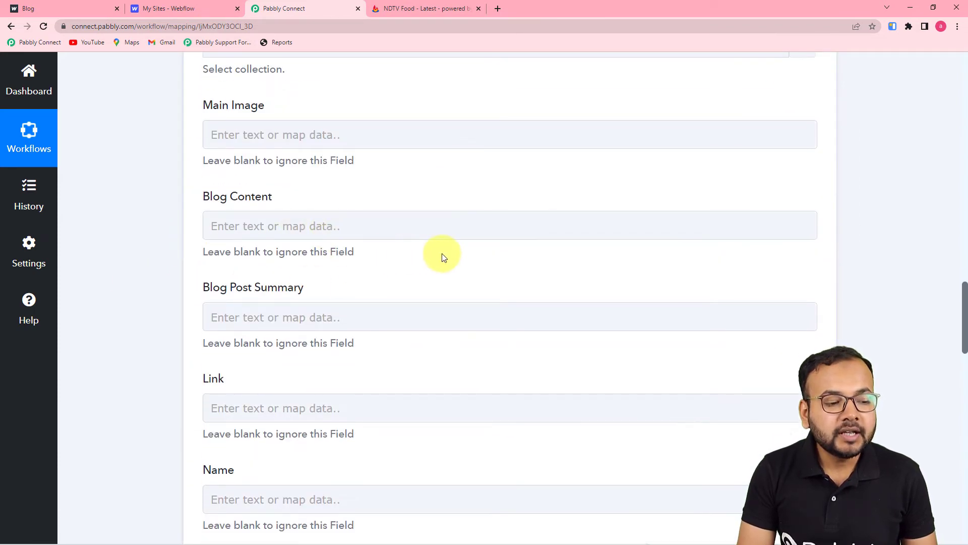
scroll(454, 255, up, 10)
scroll(606, 213, up, 1)
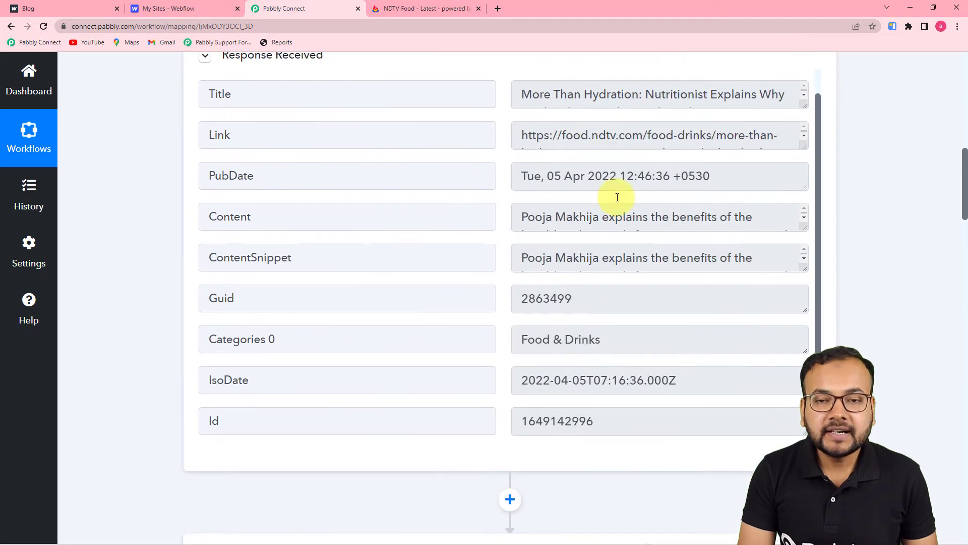
scroll(164, 286, down, 10)
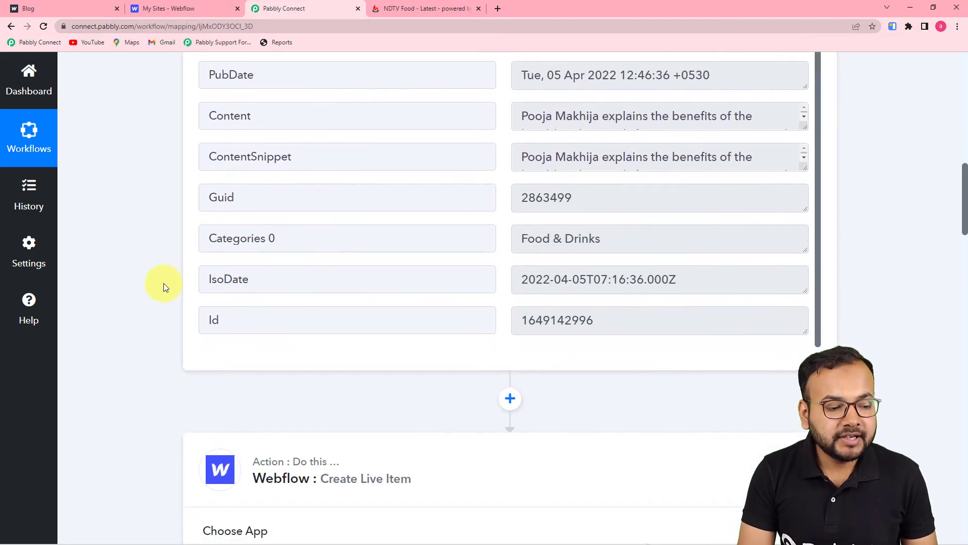
scroll(163, 283, down, 1)
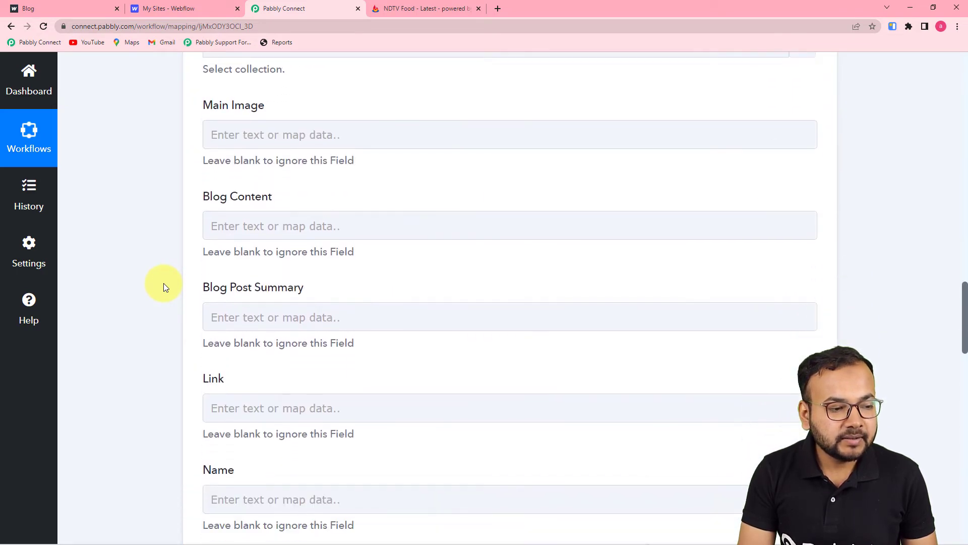
Map the RSS feed item's Content into the Blog Content field
click(327, 224)
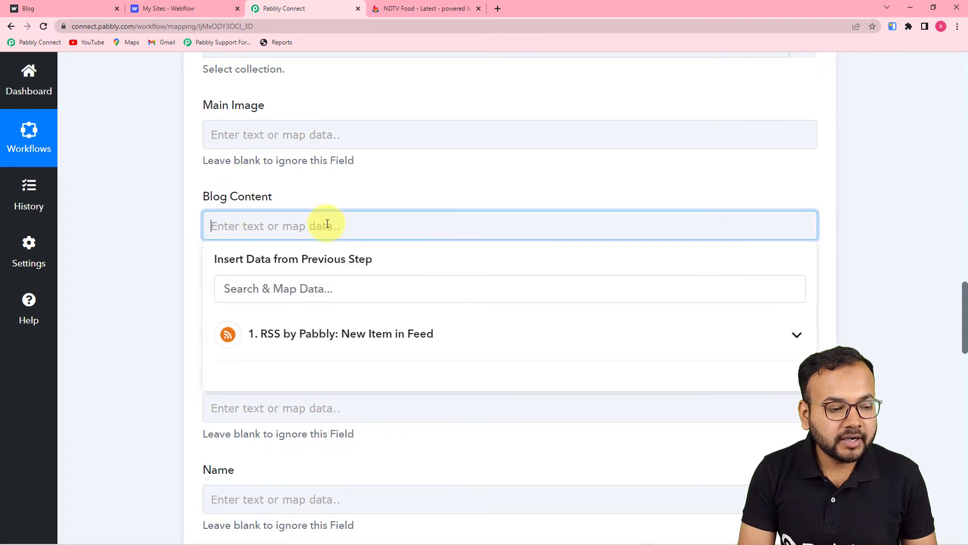
scroll(323, 242, down, 2)
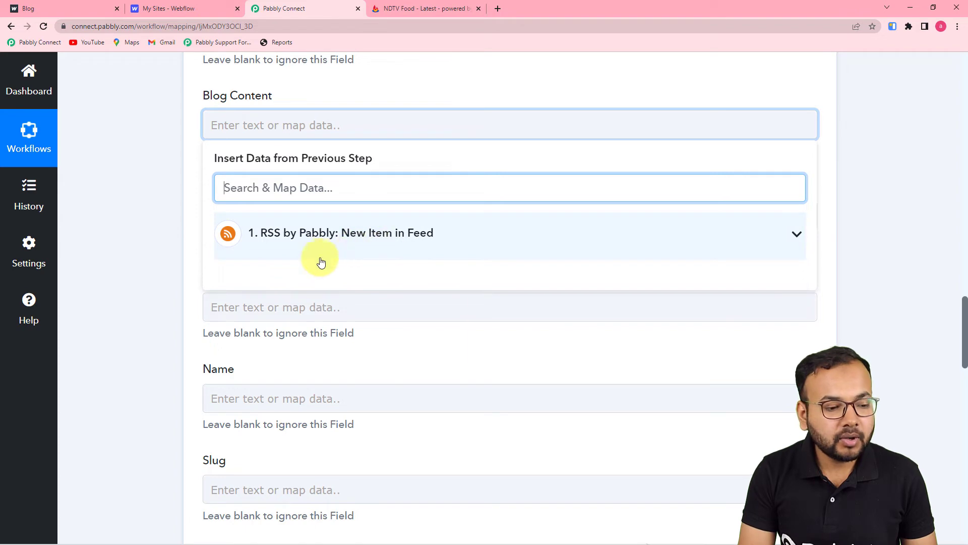
click(369, 239)
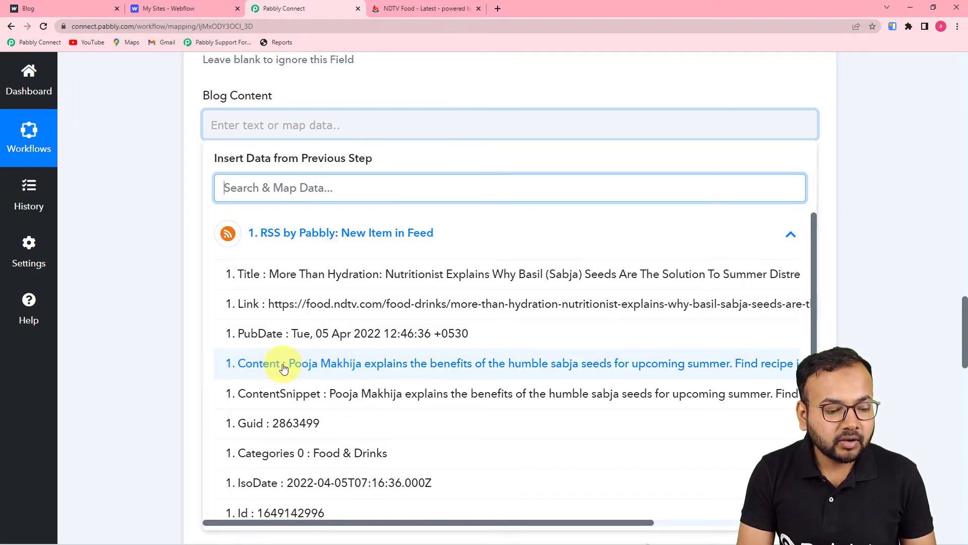
click(321, 363)
click(159, 247)
Map the RSS feed item's Title into Blog Post Summary
scroll(159, 247, down, 2)
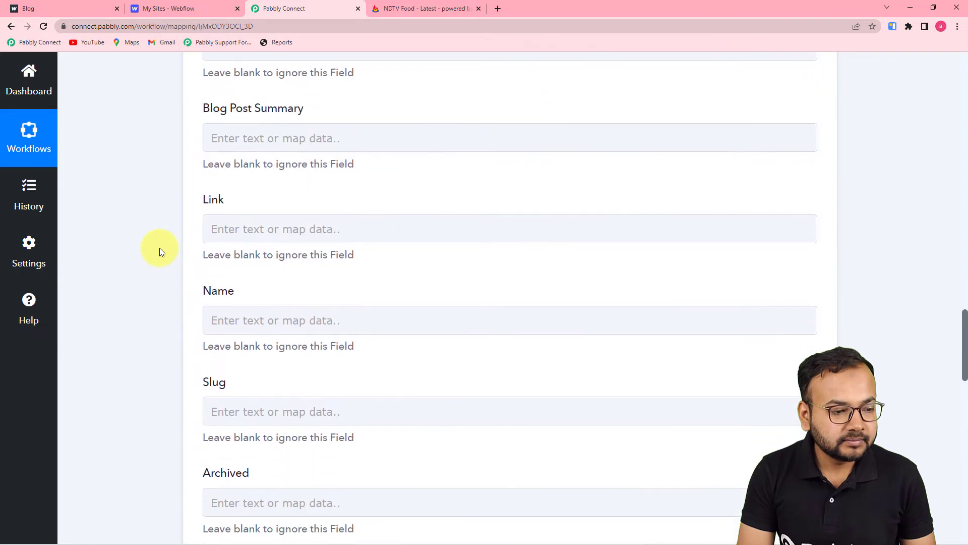
click(329, 137)
click(311, 254)
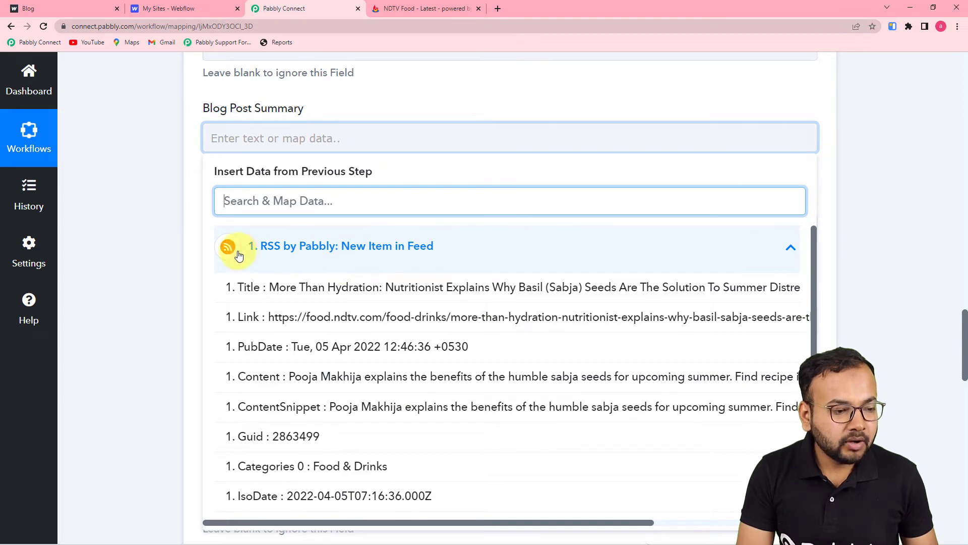
click(166, 246)
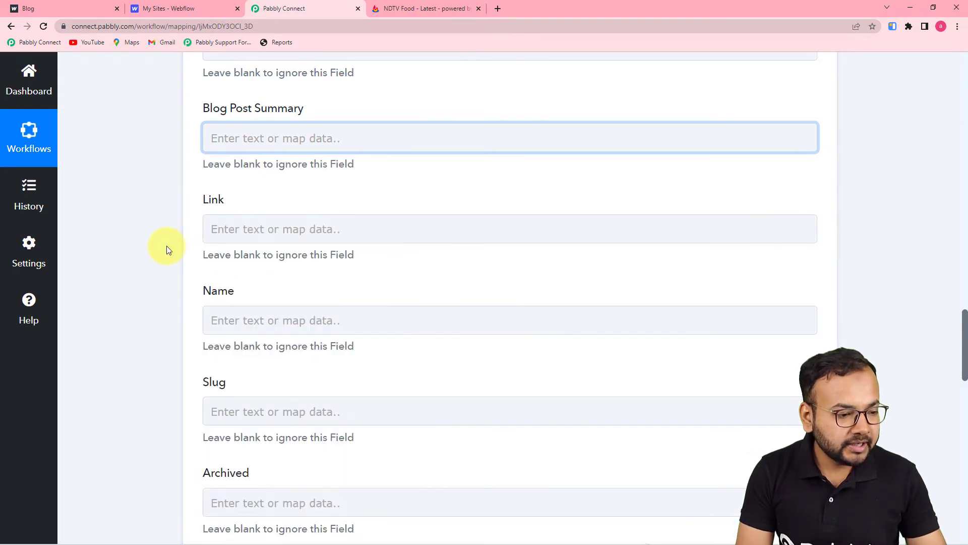
click(309, 137)
click(319, 287)
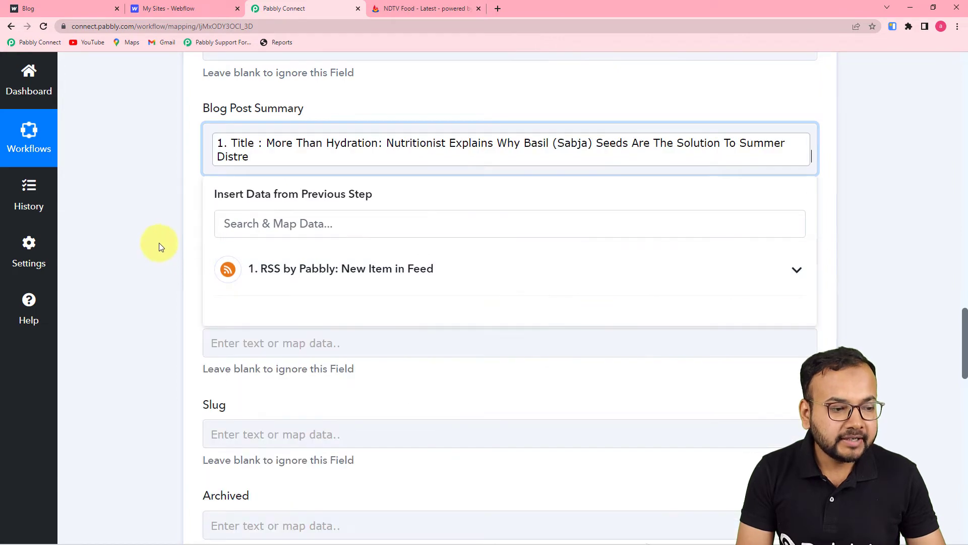
click(159, 243)
Map the RSS feed item's Link into the Link field
scroll(159, 243, down, 3)
click(283, 96)
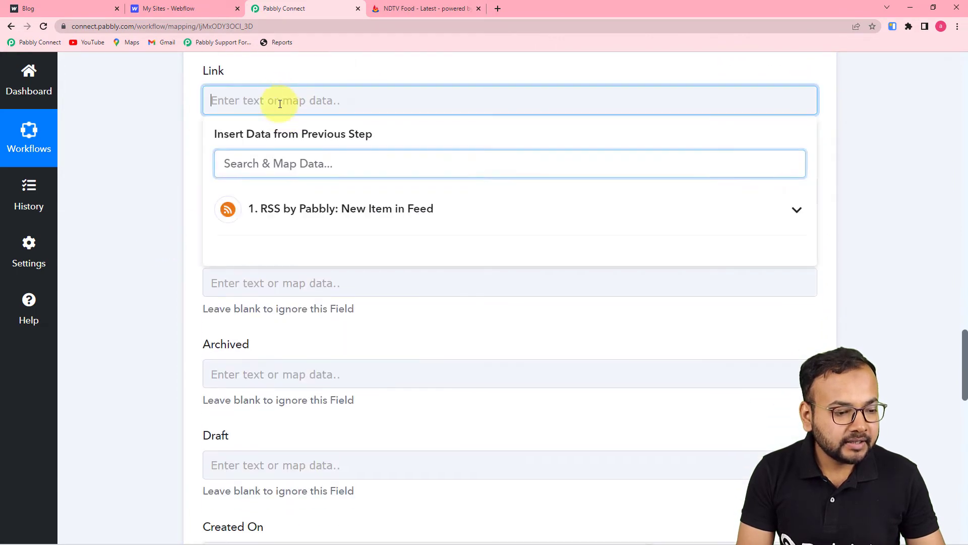
click(329, 225)
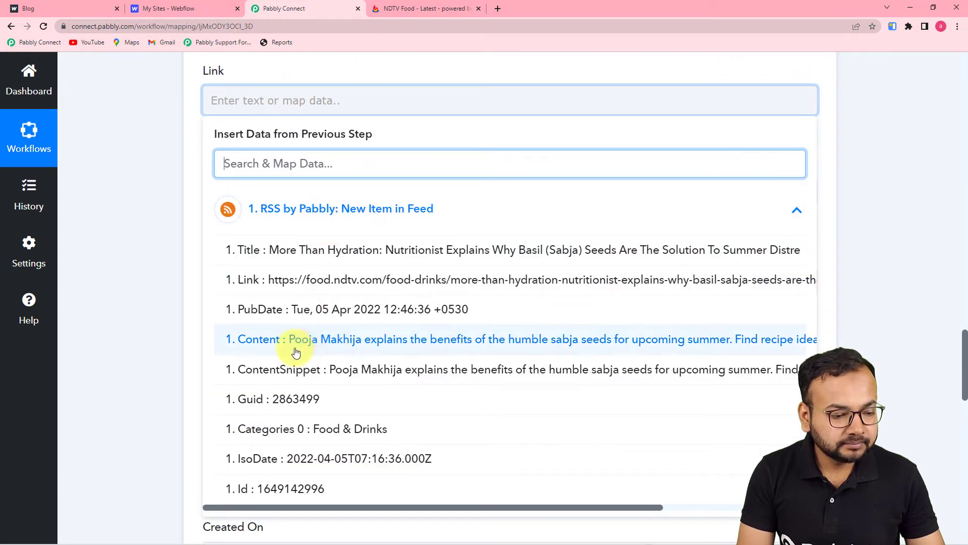
click(342, 282)
click(164, 207)
scroll(164, 207, up, 2)
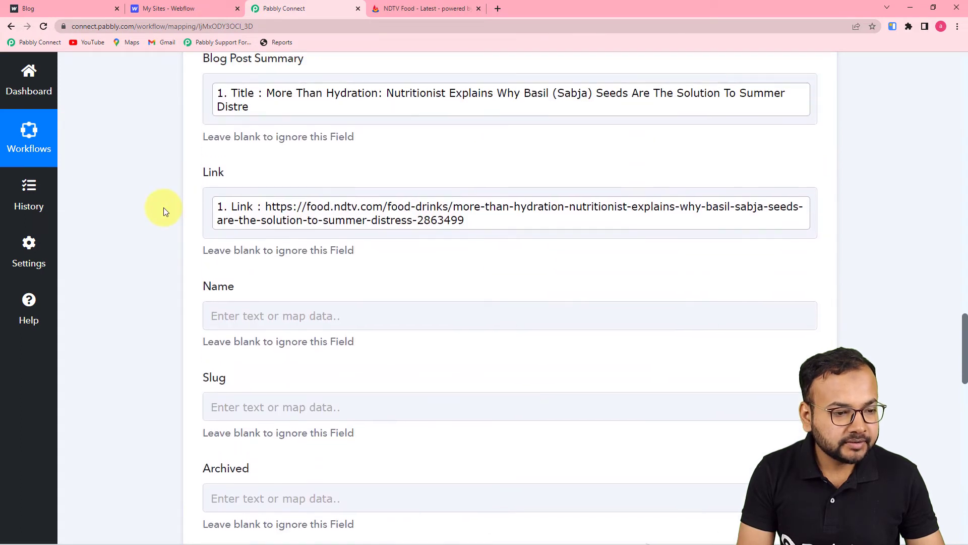
Browse the Webflow action's fields, checking the Updated By field, to locate Published On
scroll(164, 207, up, 2)
scroll(164, 207, up, 1)
scroll(164, 207, down, 1)
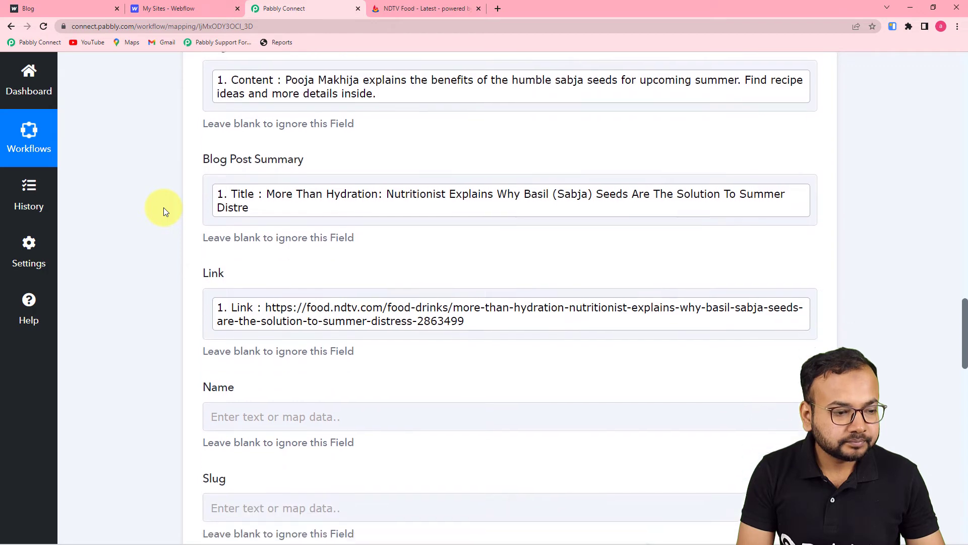
scroll(163, 207, down, 7)
scroll(163, 207, down, 1)
scroll(163, 207, up, 2)
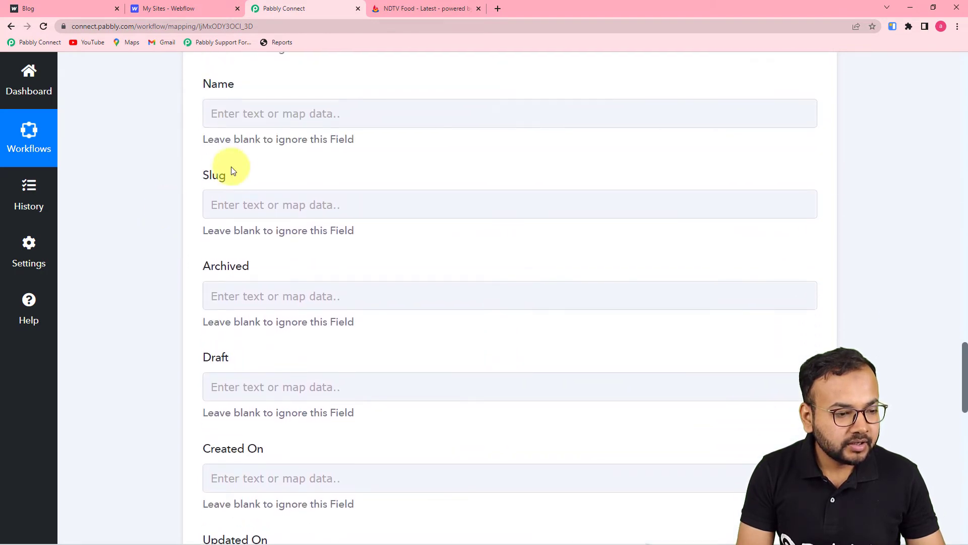
scroll(278, 244, down, 3)
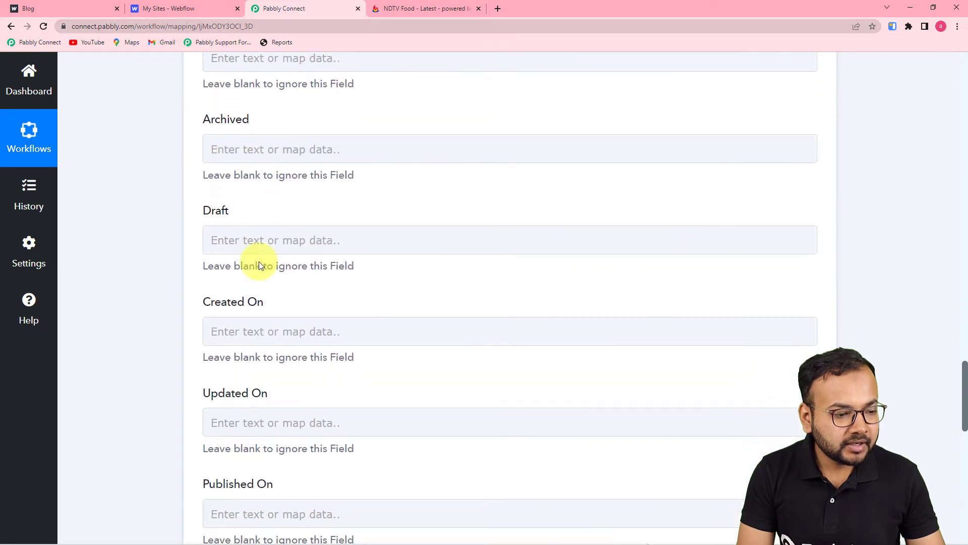
scroll(260, 266, down, 1)
scroll(298, 333, down, 3)
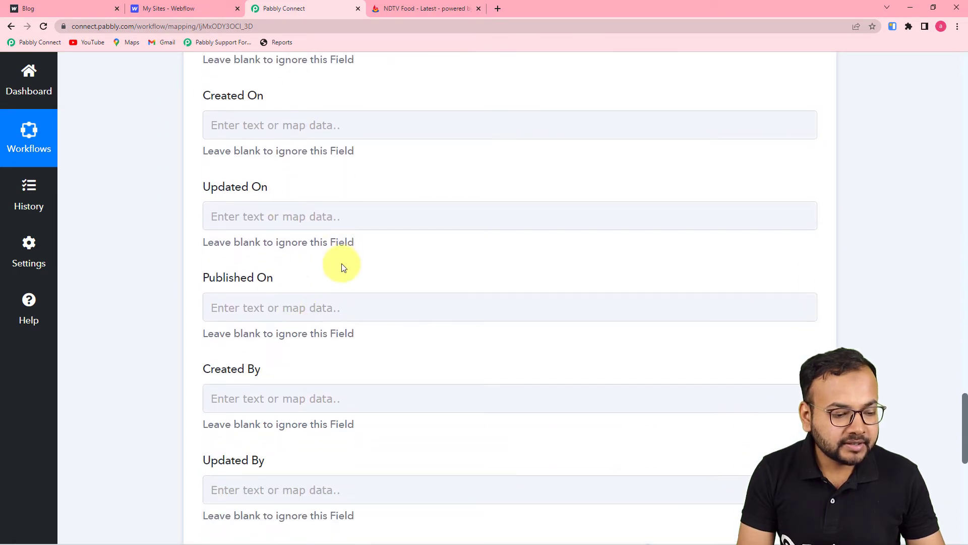
scroll(342, 267, down, 3)
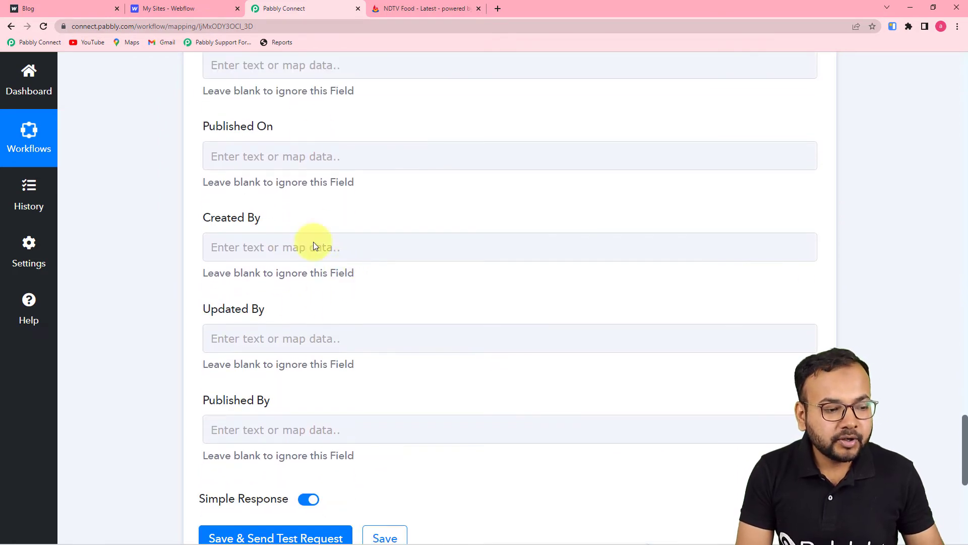
click(302, 331)
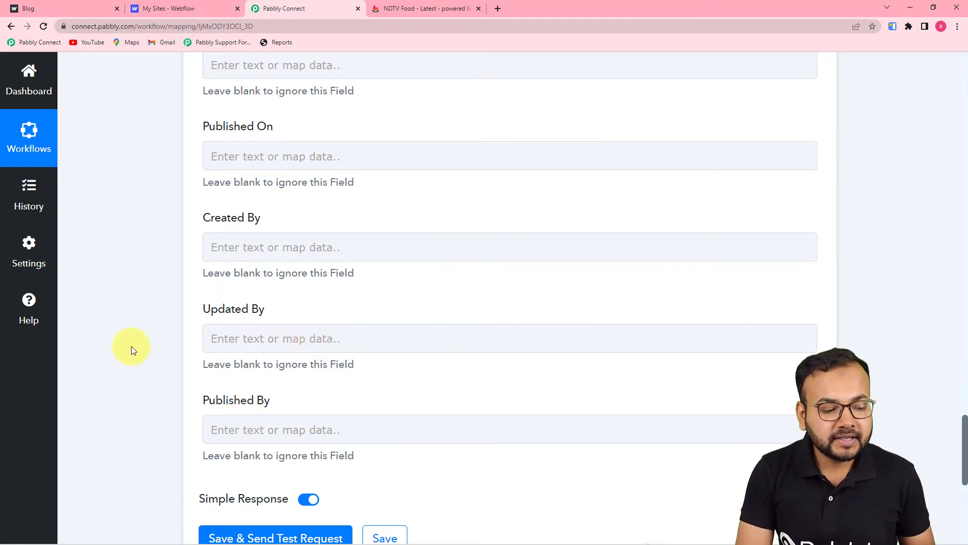
scroll(167, 341, down, 1)
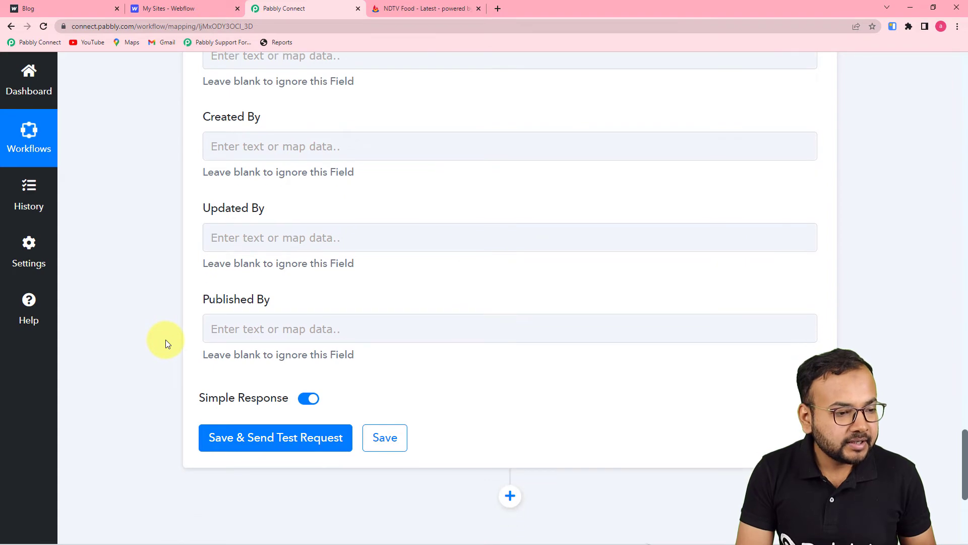
scroll(166, 341, up, 1)
Map the RSS item's PubDate into the Published On field
click(280, 151)
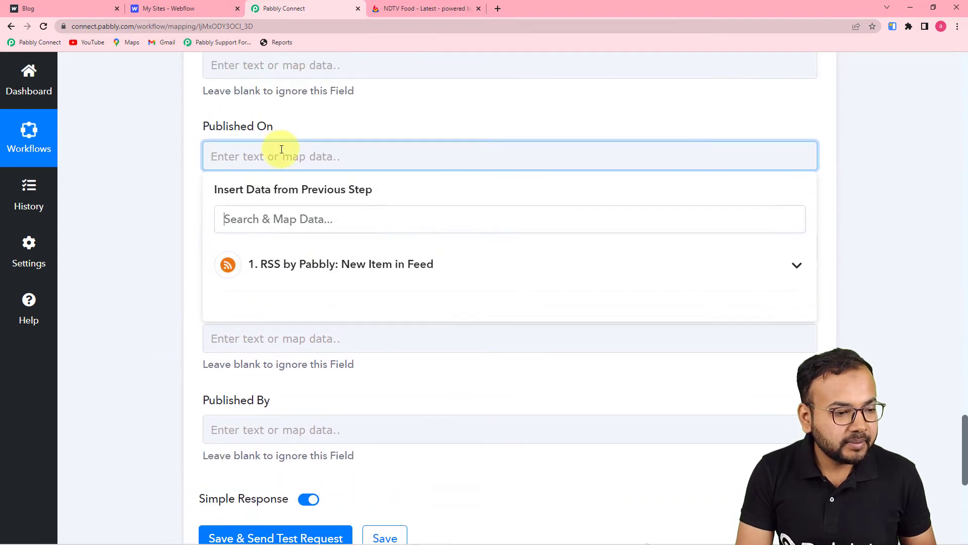
click(286, 265)
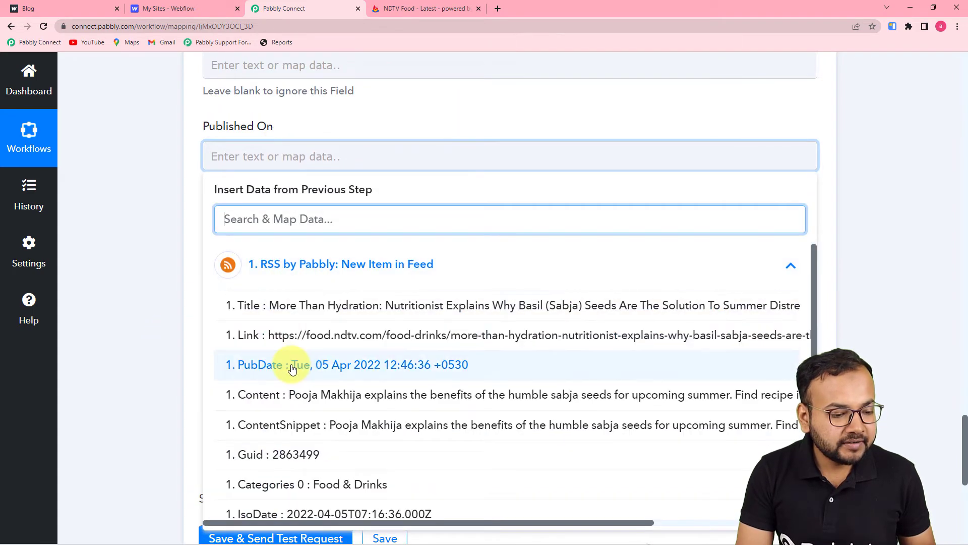
click(259, 364)
click(156, 271)
scroll(157, 274, down, 1)
Leave Created By unmapped and compare against the published Webflow blog page
click(254, 205)
scroll(253, 308, down, 1)
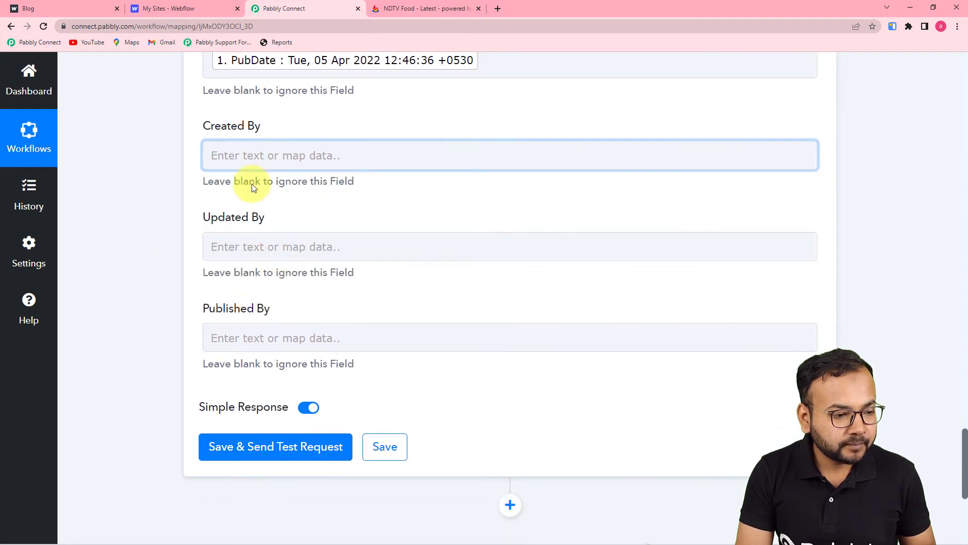
click(251, 163)
click(267, 272)
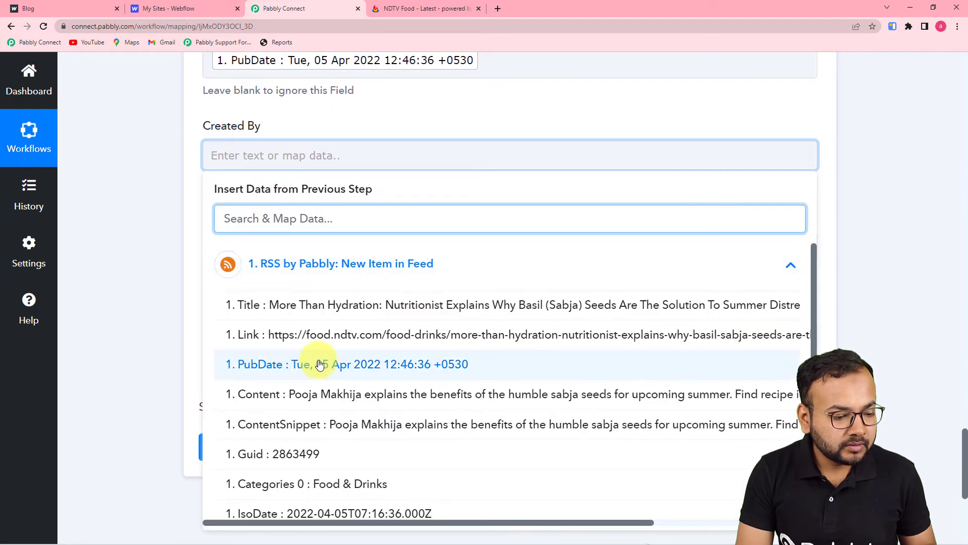
scroll(315, 360, down, 1)
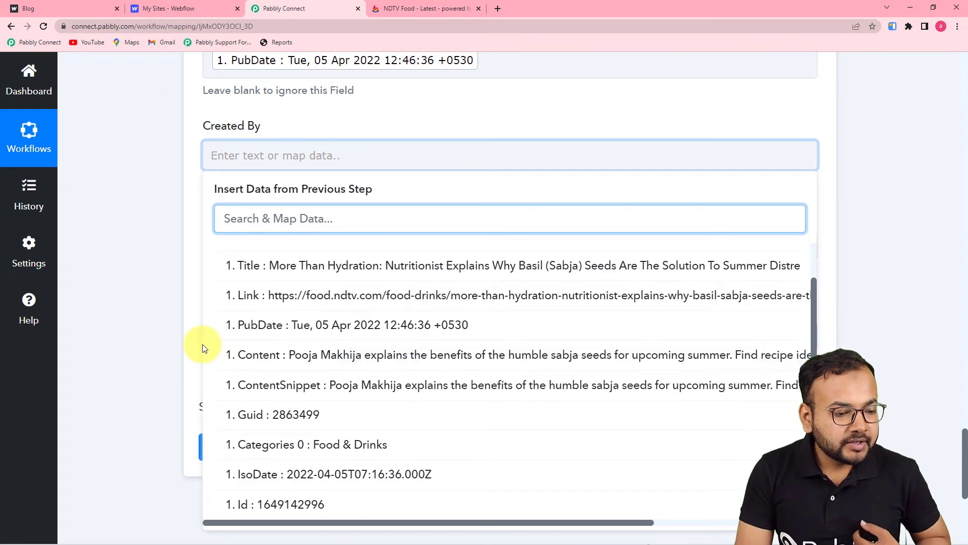
click(174, 310)
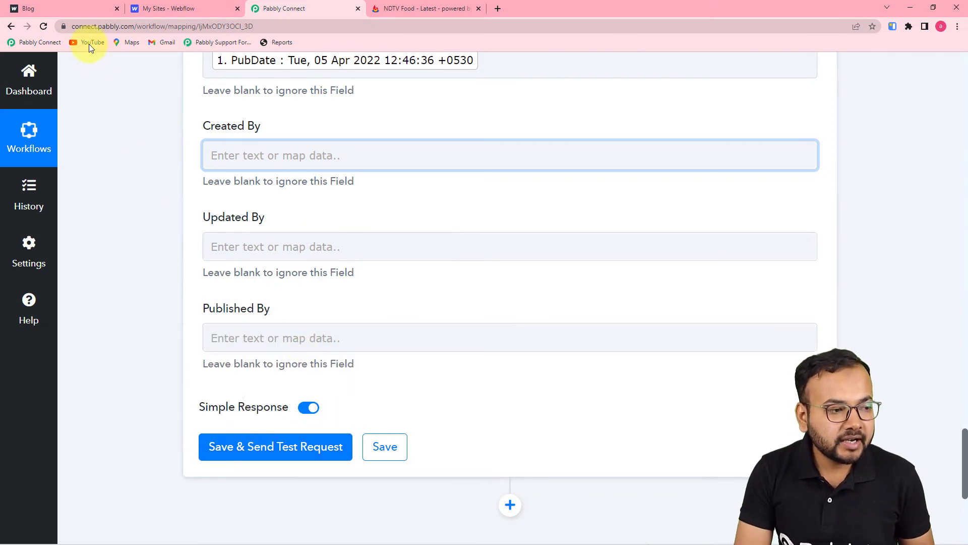
click(85, 10)
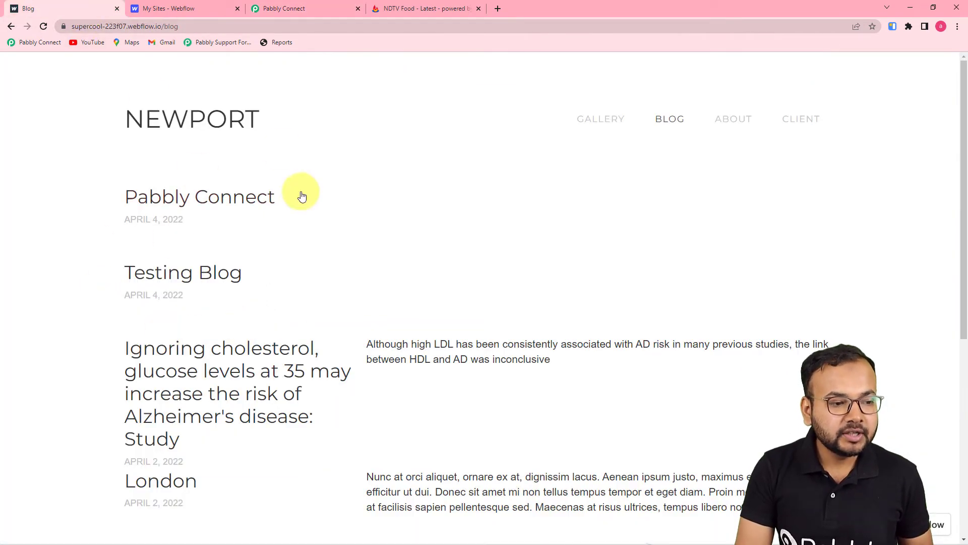
click(307, 5)
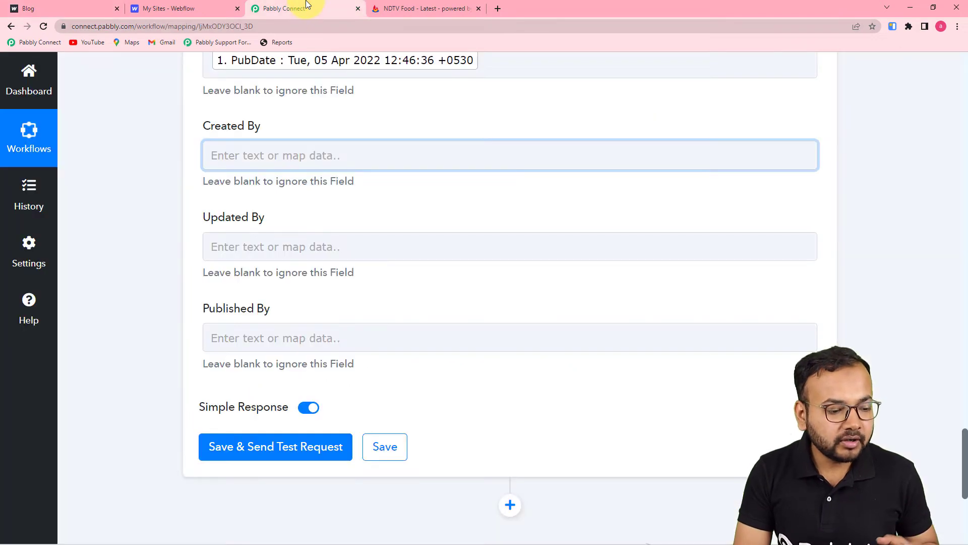
Send the Webflow test request and read the 400 ValidationError requiring 'fields.name'
click(217, 446)
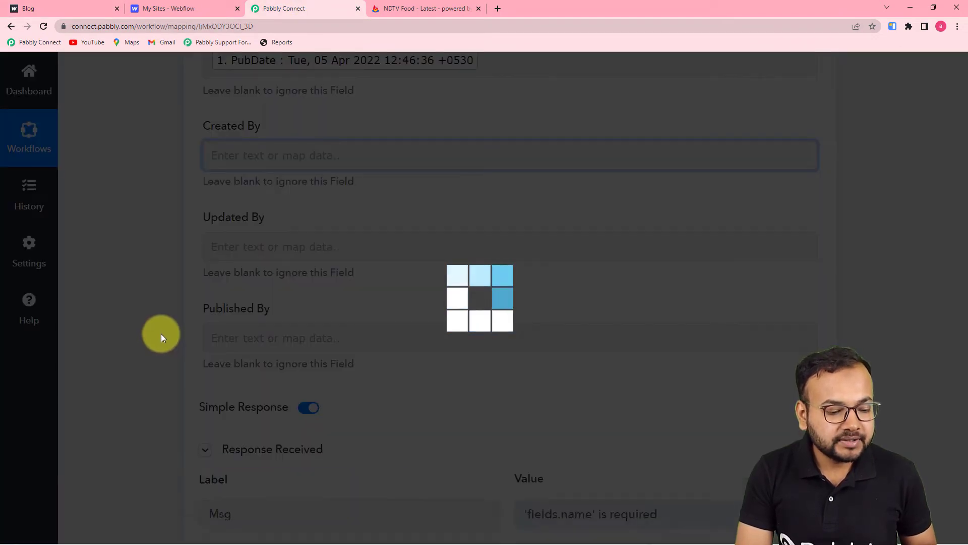
scroll(161, 337, down, 5)
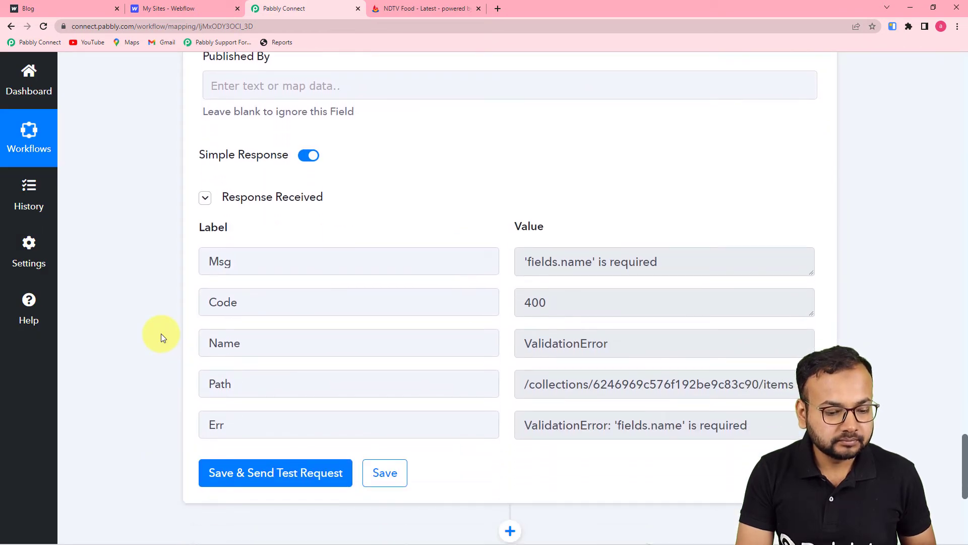
scroll(161, 337, up, 9)
scroll(163, 337, up, 11)
scroll(162, 336, down, 19)
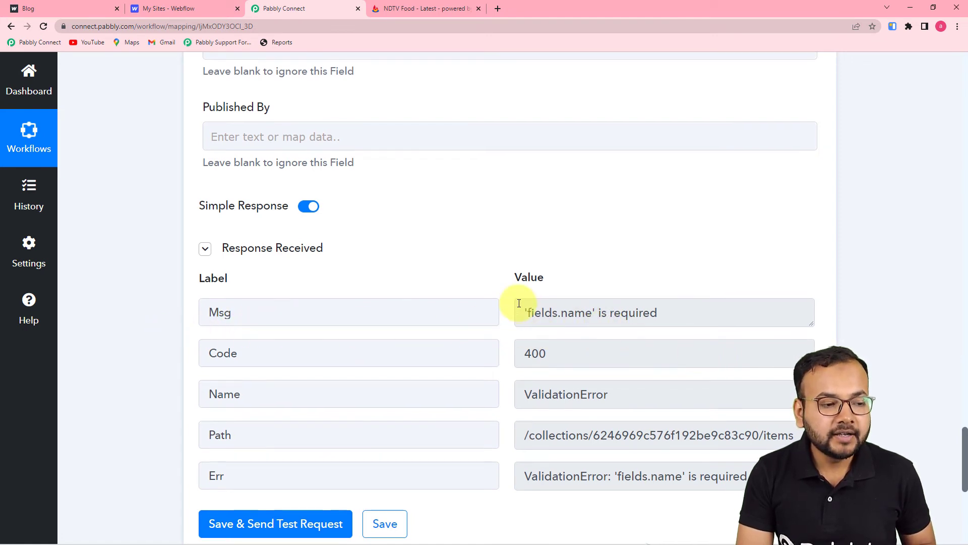
scroll(518, 303, up, 17)
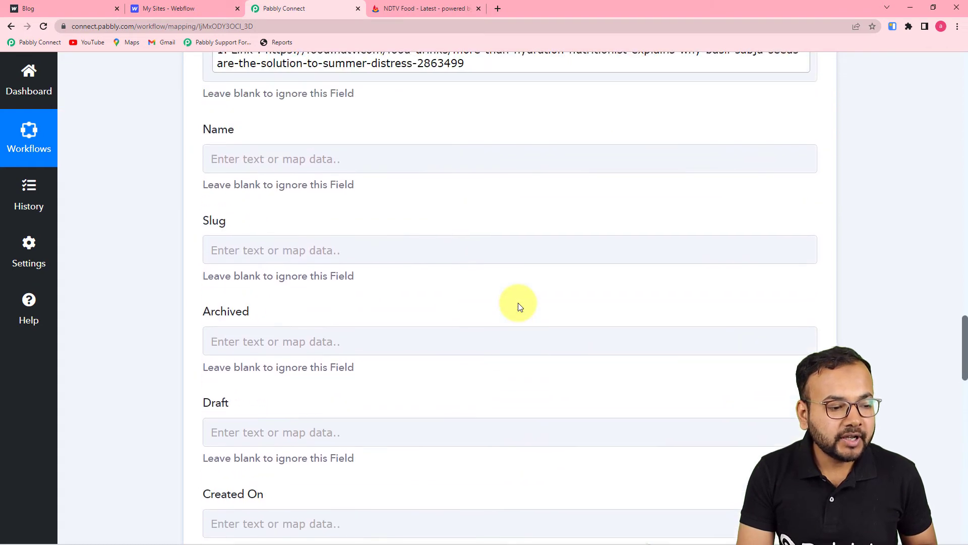
Map the Webflow Name field to the RSS step's Categories 0 value, Food & Drinks
scroll(518, 302, up, 2)
click(225, 263)
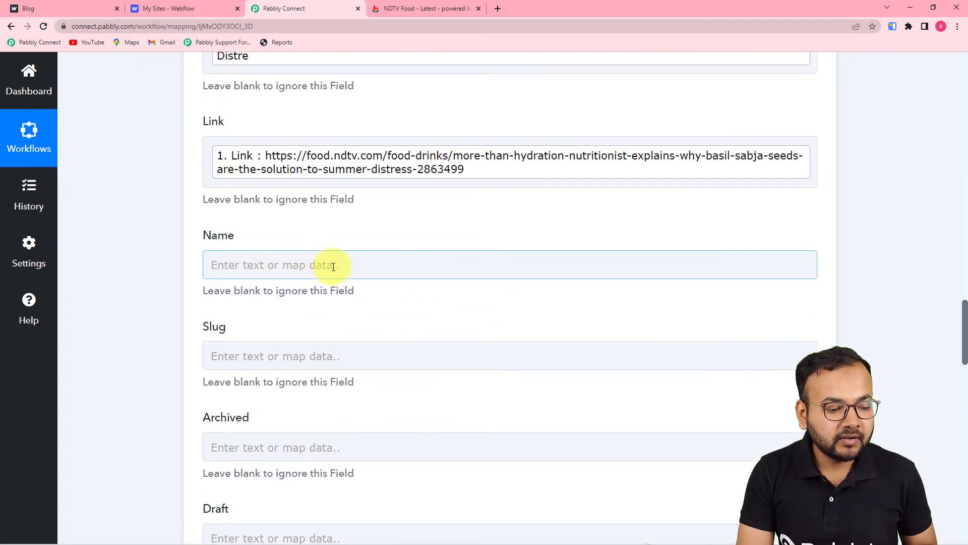
click(368, 265)
scroll(366, 272, down, 2)
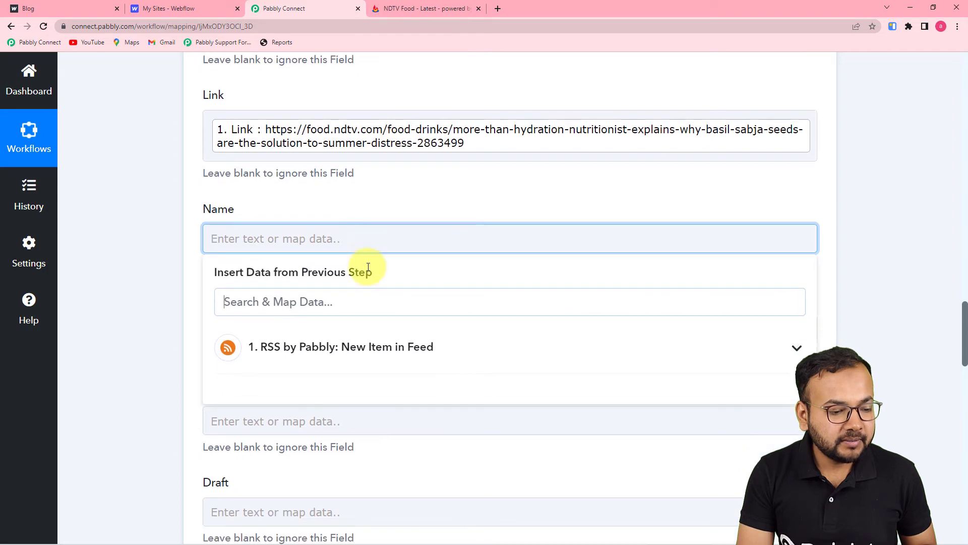
click(376, 286)
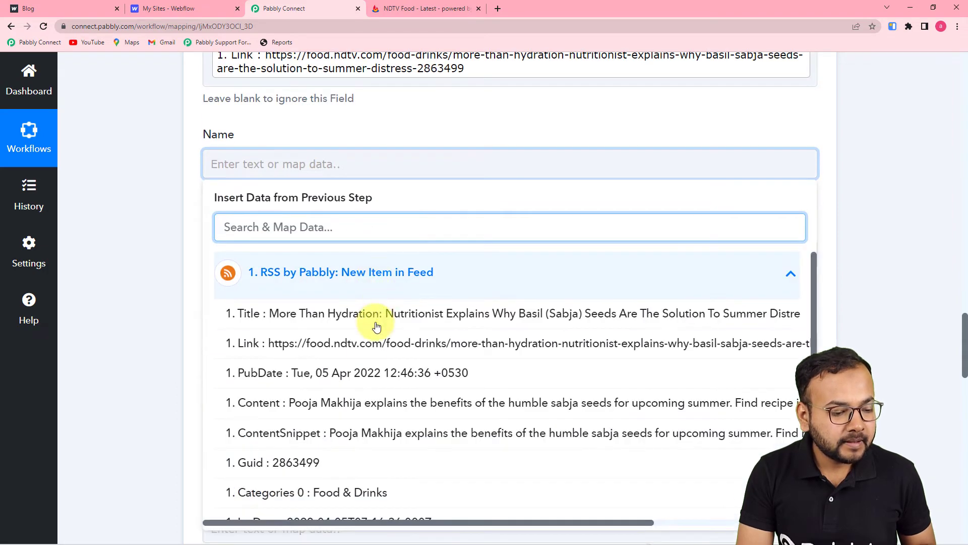
scroll(367, 363, down, 1)
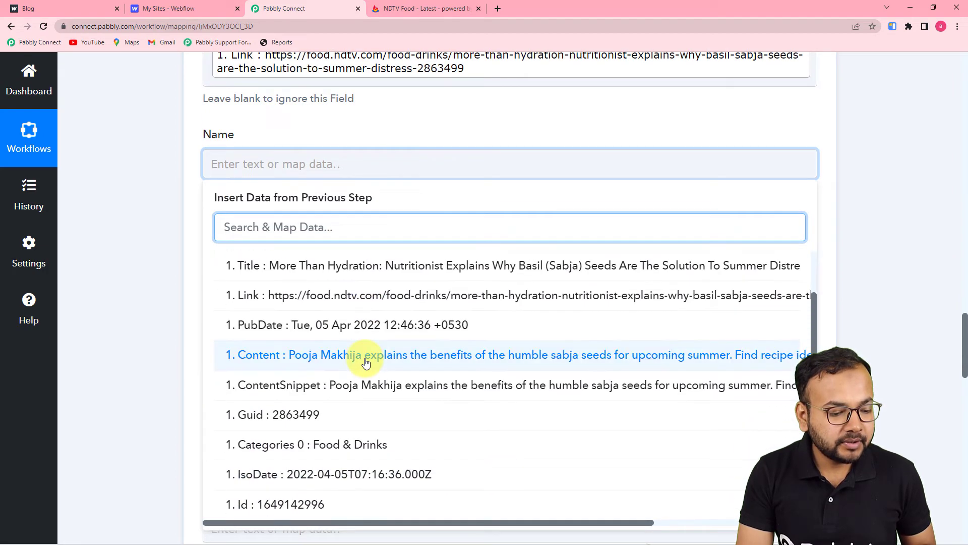
scroll(366, 399, up, 1)
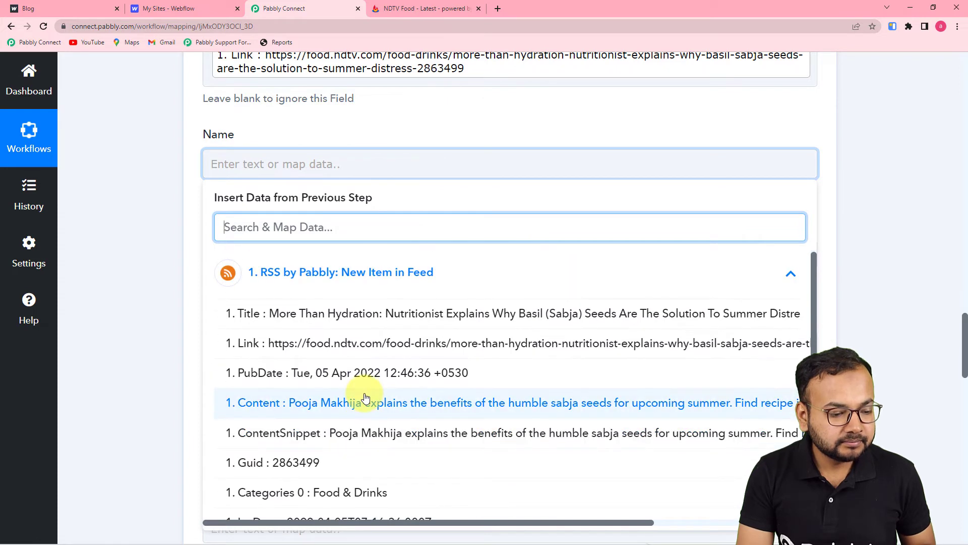
scroll(347, 484, down, 1)
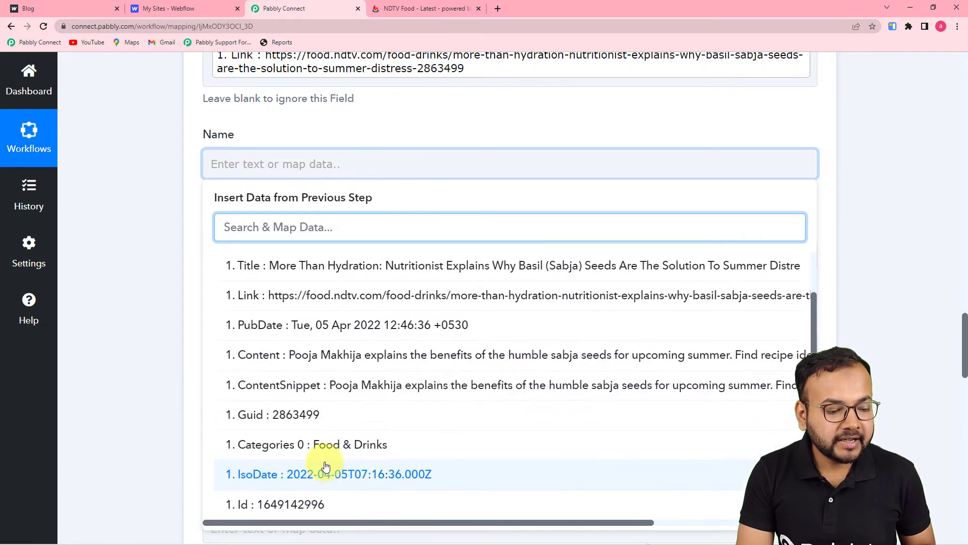
click(357, 442)
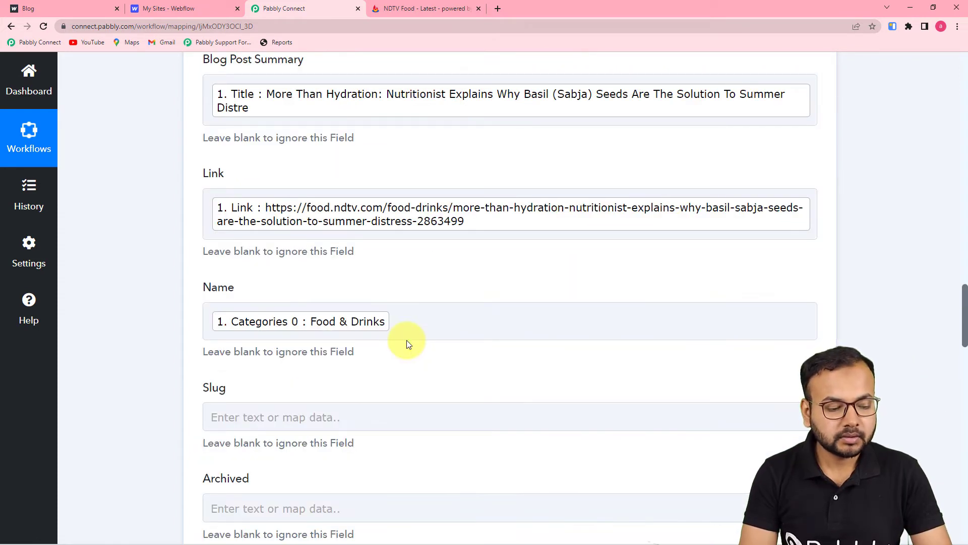
scroll(406, 340, down, 4)
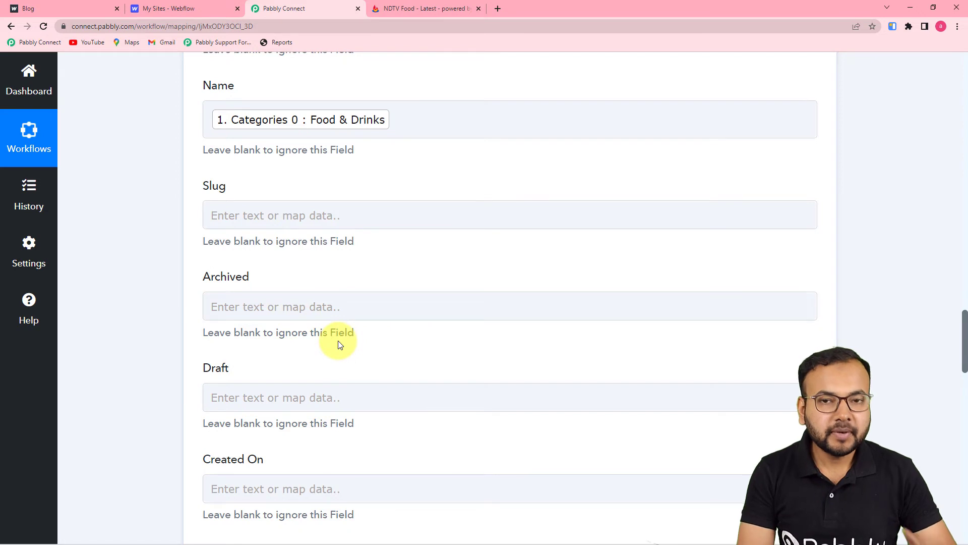
Set the Webflow item's Archived field to false
click(337, 307)
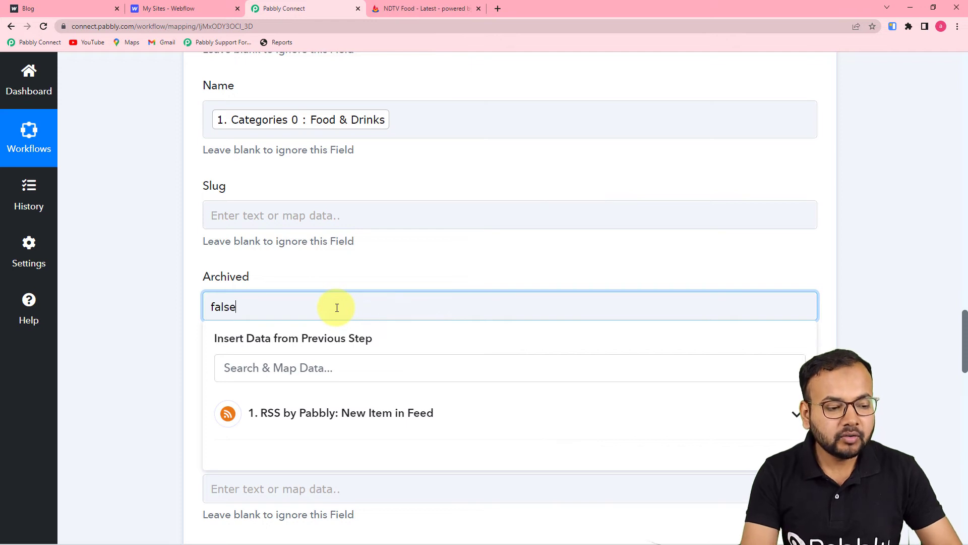
click(352, 267)
scroll(245, 282, down, 2)
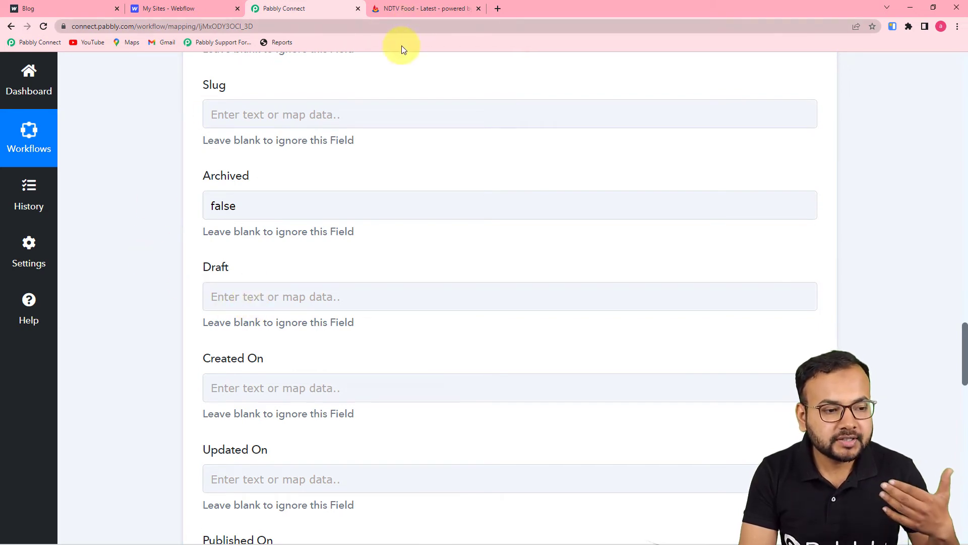
Set the Webflow item's Draft field to false
click(272, 297)
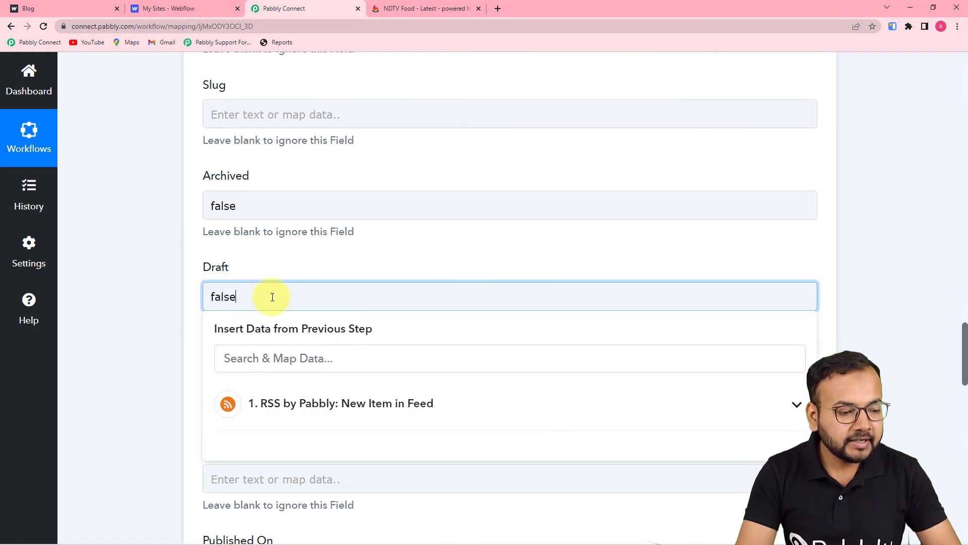
click(180, 268)
scroll(180, 267, up, 10)
scroll(180, 268, up, 15)
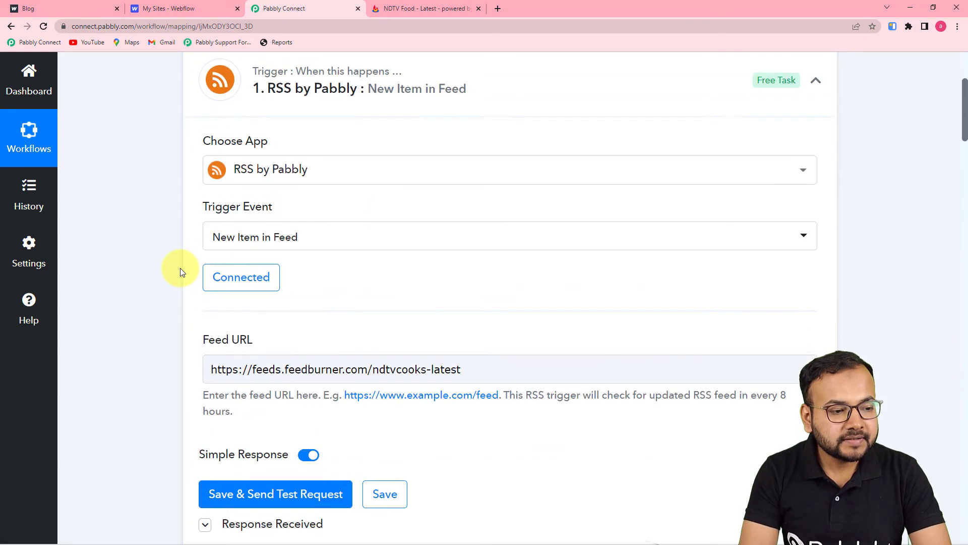
scroll(180, 268, down, 1)
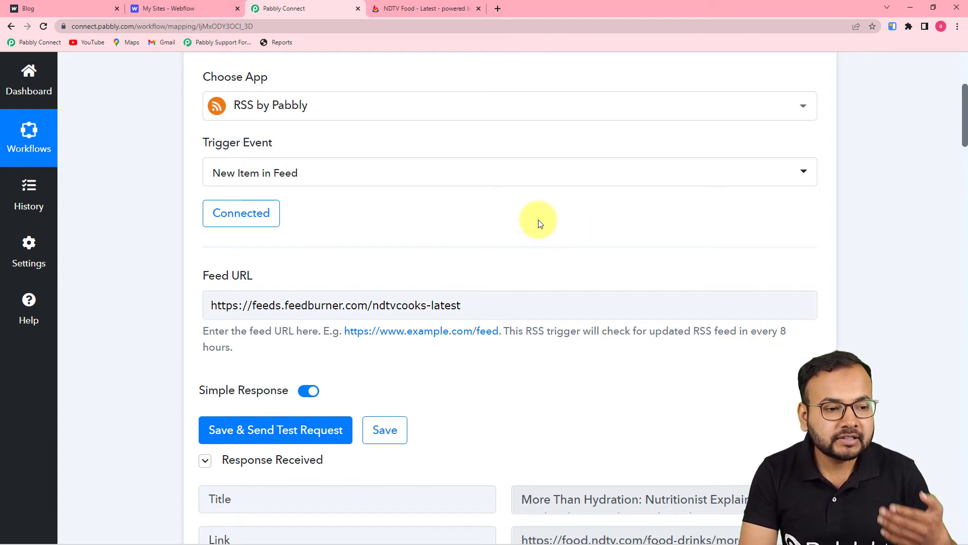
click(434, 11)
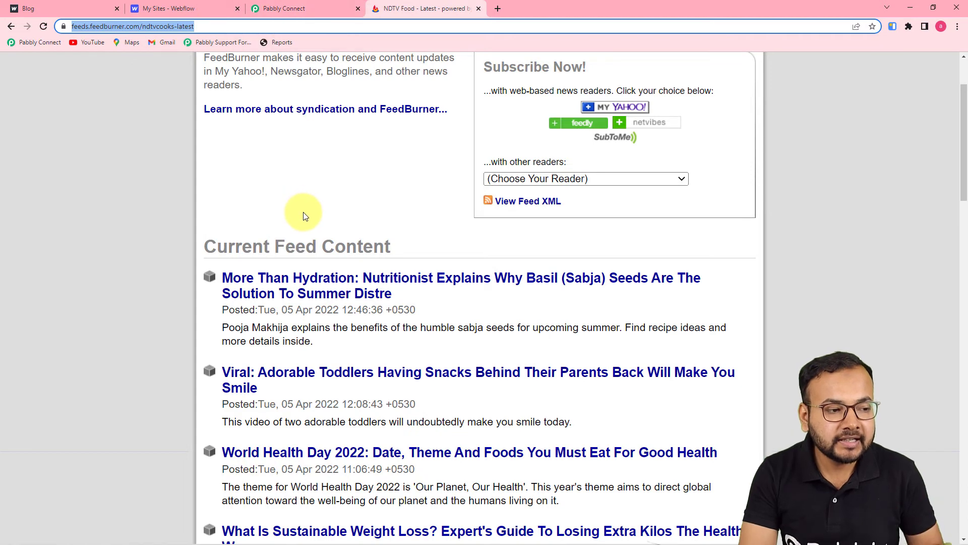
click(295, 9)
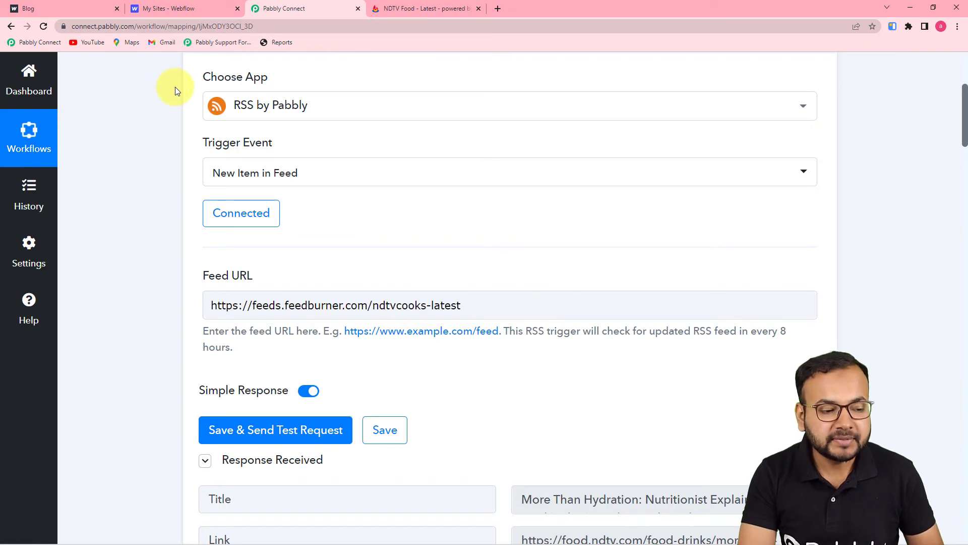
scroll(174, 87, down, 15)
scroll(150, 188, down, 15)
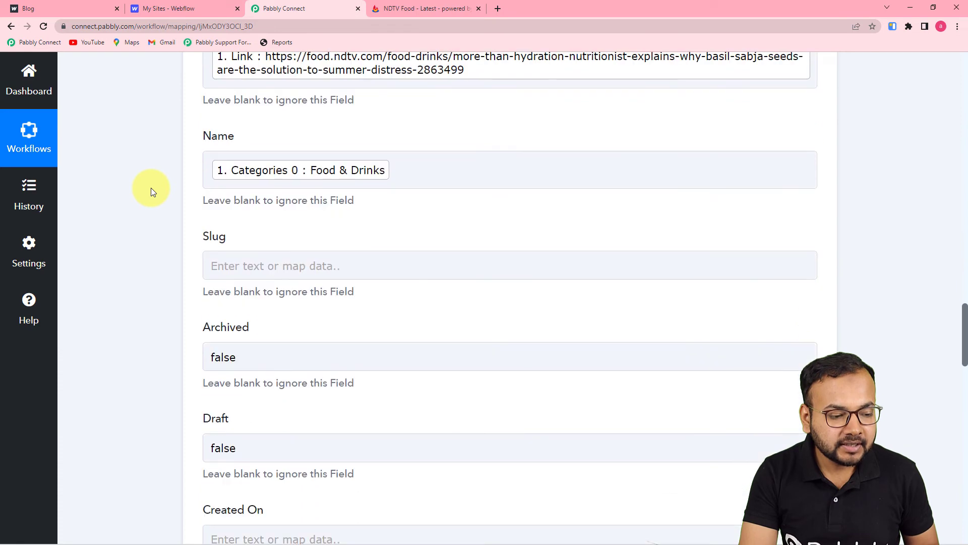
Review and collapse the earlier response, then check the published Newport blog page
scroll(151, 188, down, 3)
scroll(202, 239, down, 3)
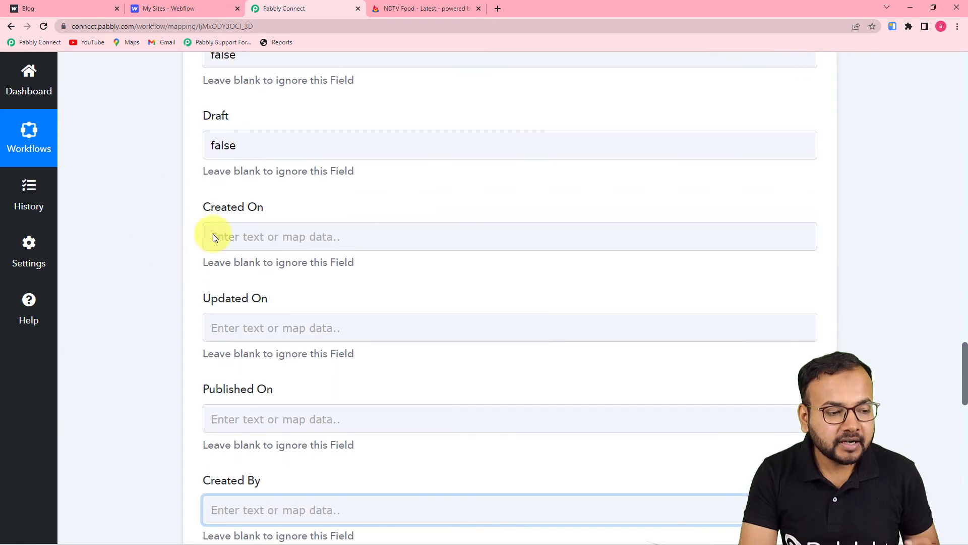
scroll(207, 221, down, 9)
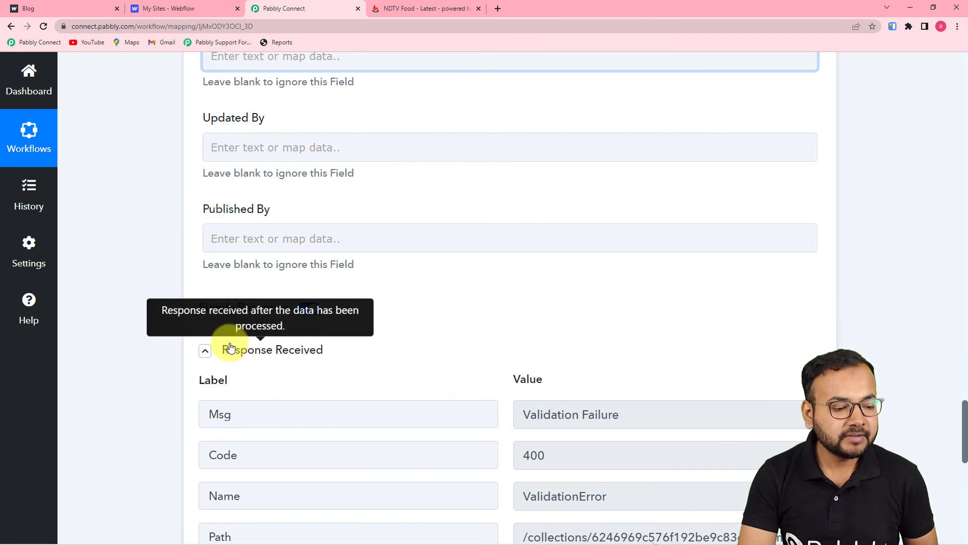
click(222, 348)
scroll(251, 283, down, 3)
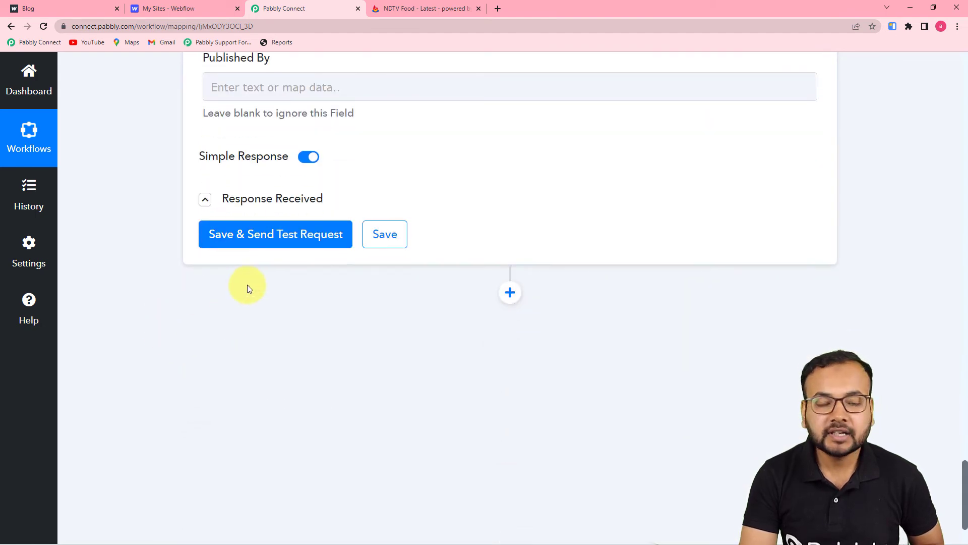
click(87, 6)
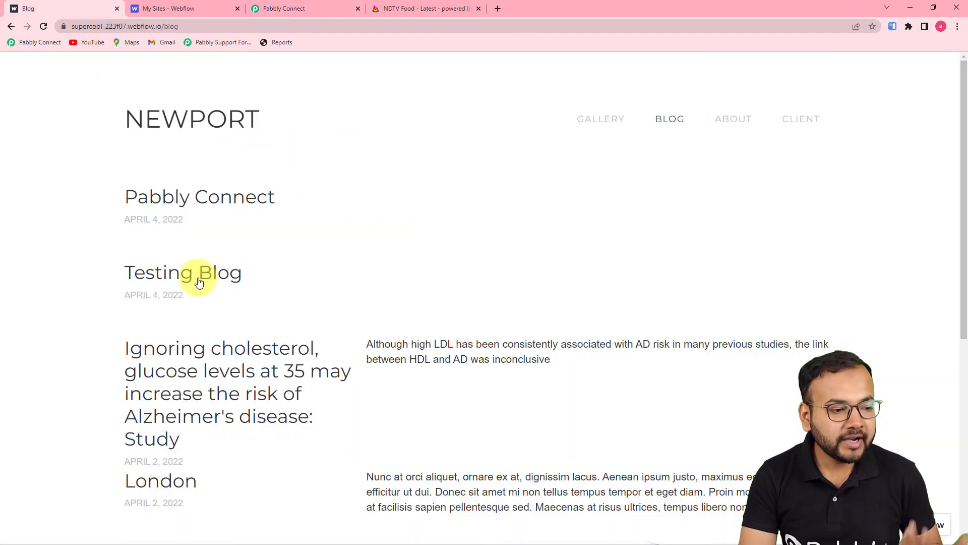
click(277, 8)
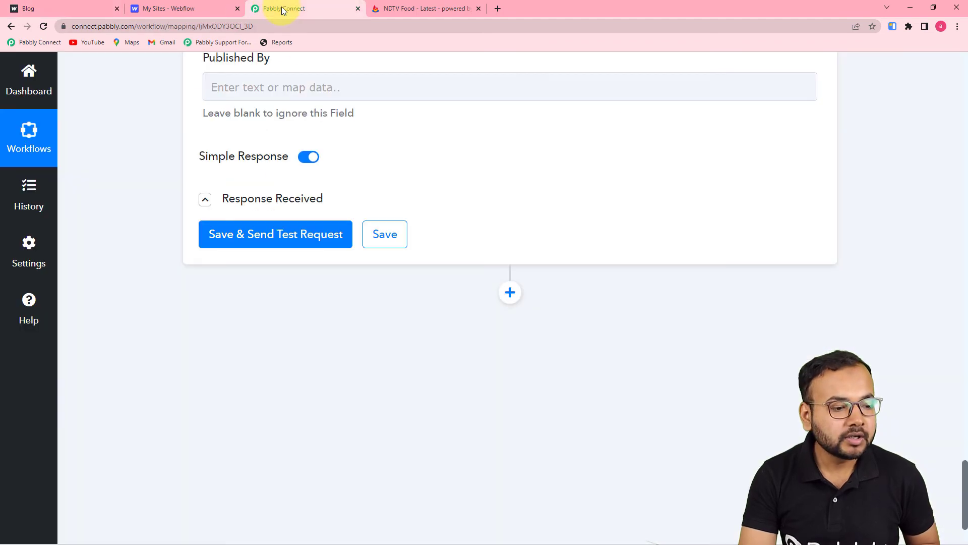
Resend the test request to create the live Food & Drinks blog item
click(262, 243)
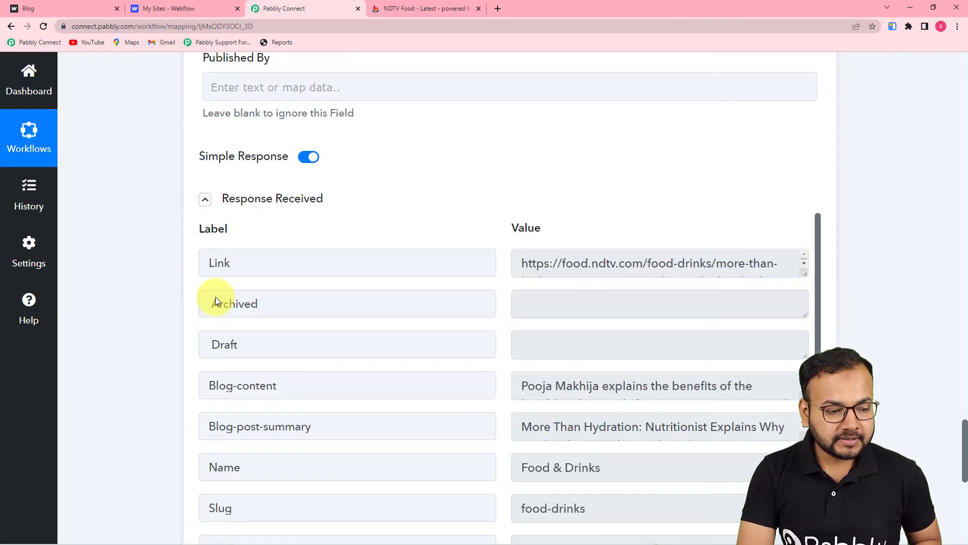
scroll(260, 301, down, 2)
scroll(260, 301, down, 3)
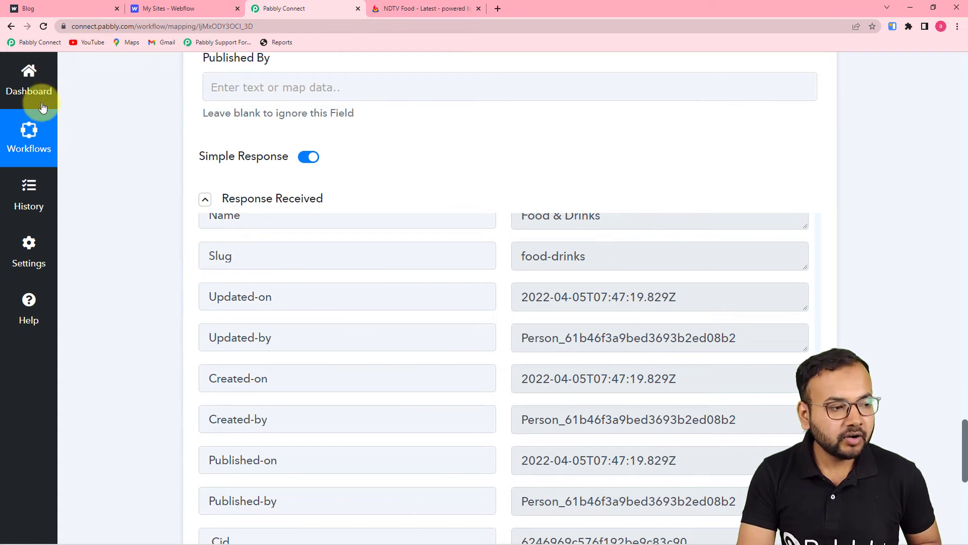
click(65, 8)
Reload the Newport blog and follow the Food & Drinks post's link to its source article
click(44, 27)
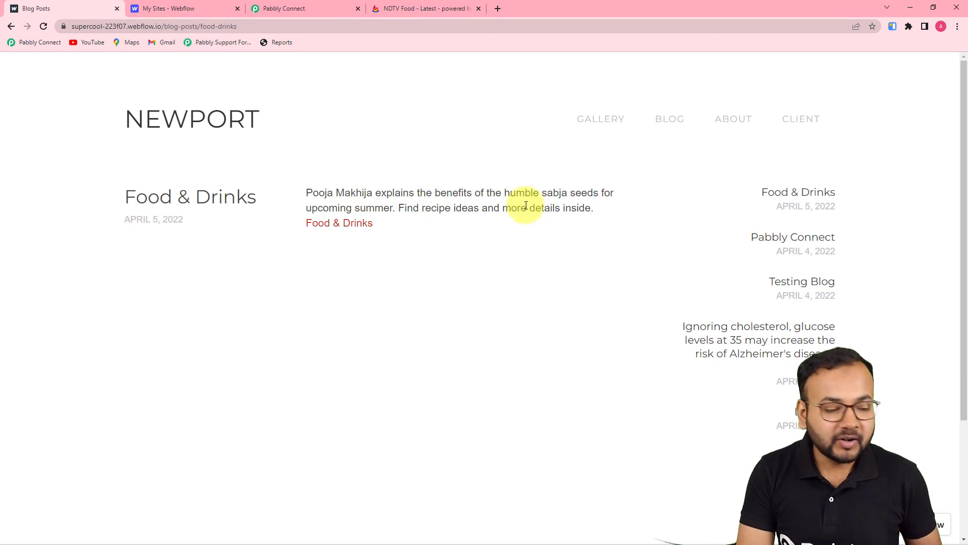
click(358, 223)
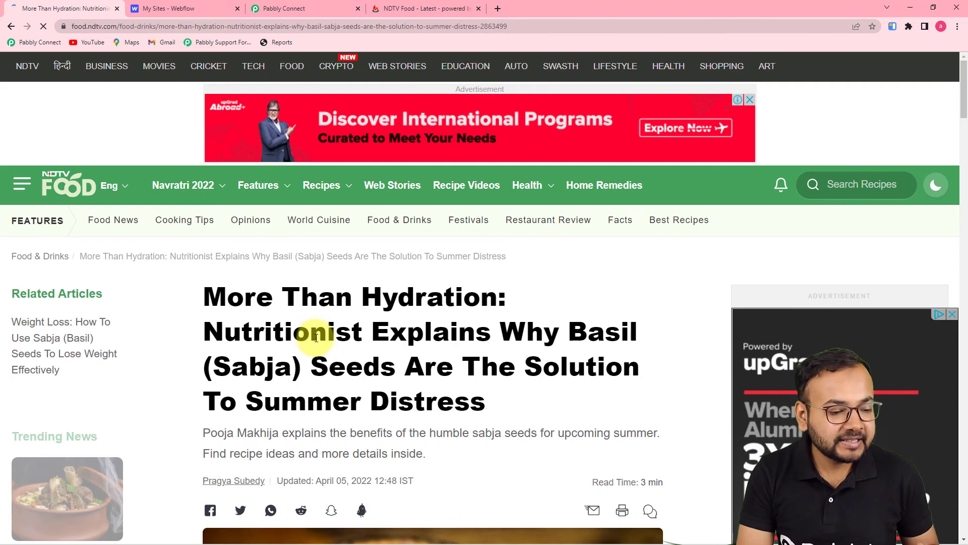
scroll(318, 325, down, 2)
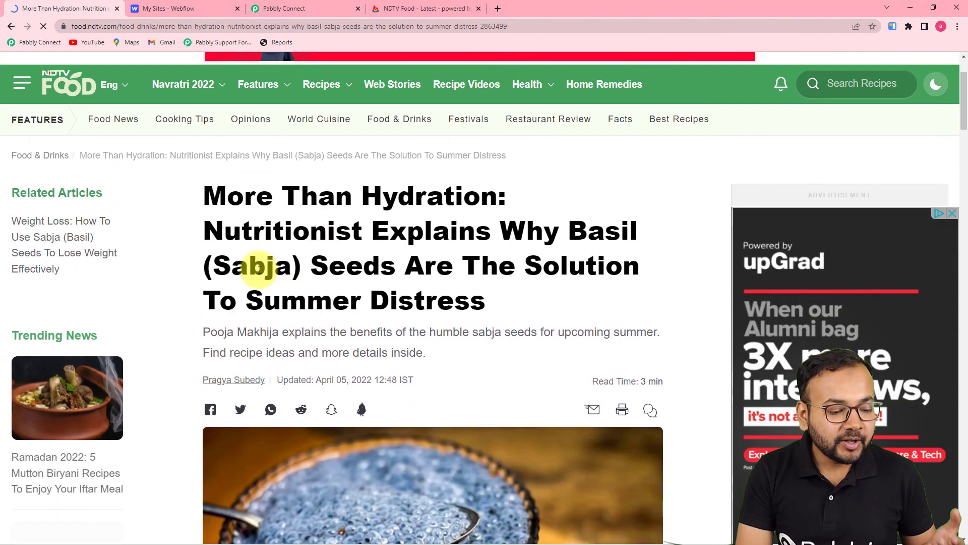
scroll(259, 269, down, 2)
scroll(262, 269, up, 3)
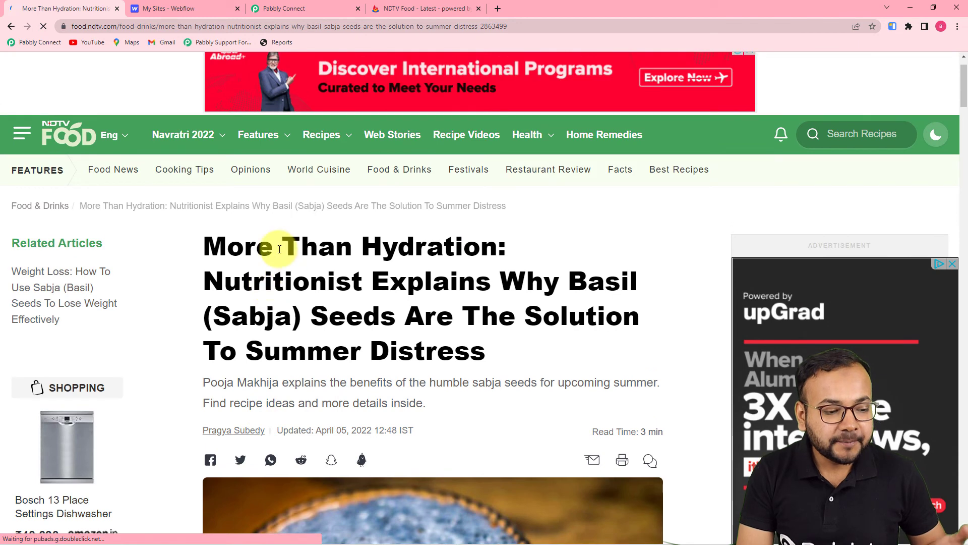
scroll(335, 277, up, 1)
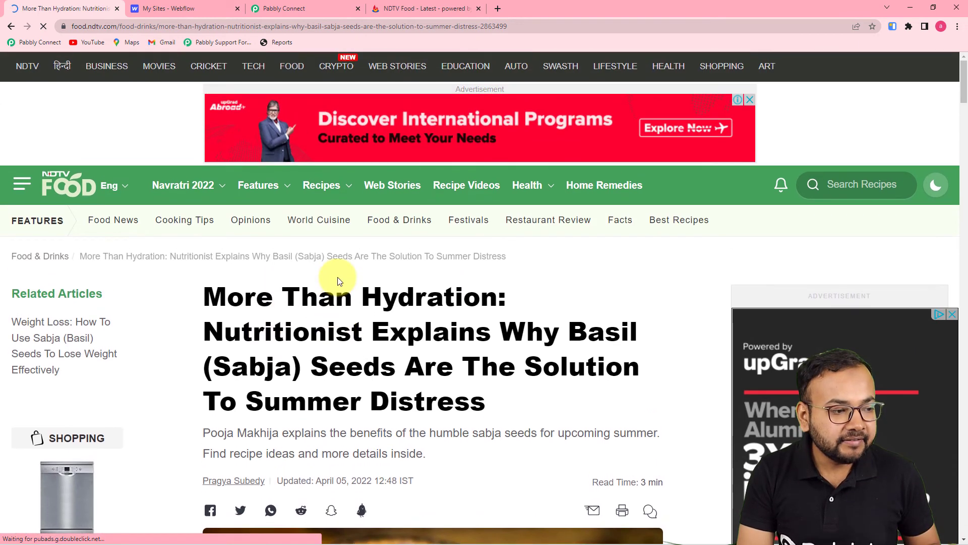
Compare it with the first NDTV Food feed item's article, then go back to the post
click(396, 6)
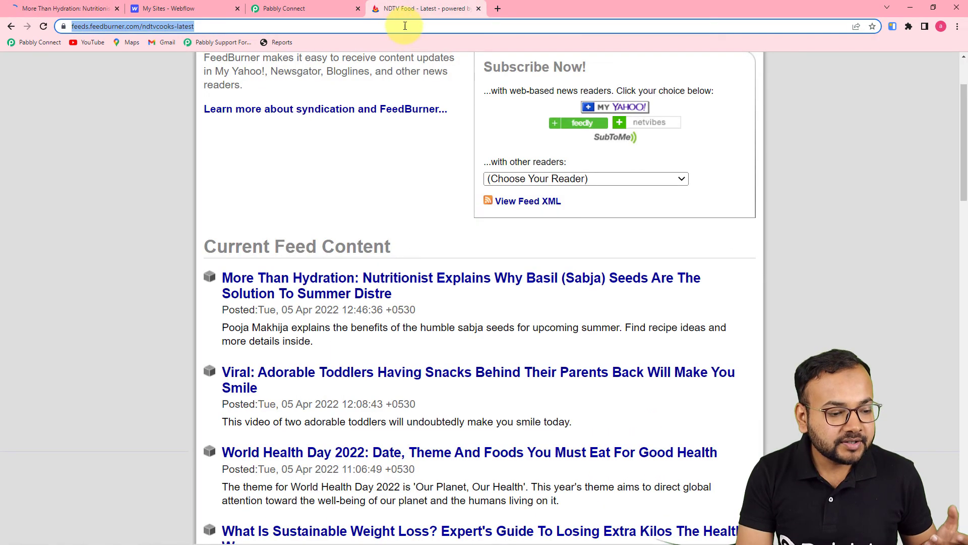
click(352, 280)
scroll(365, 288, down, 3)
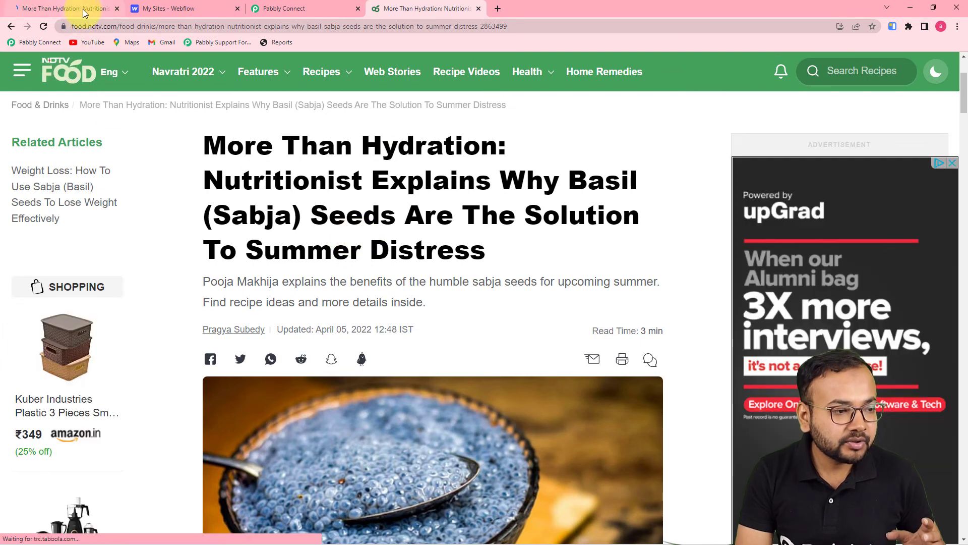
click(82, 14)
click(11, 25)
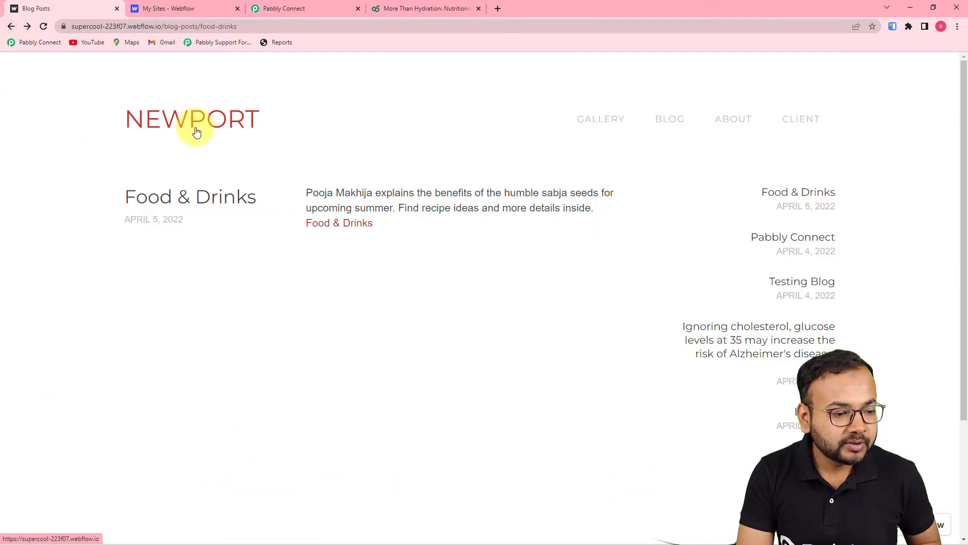
click(307, 8)
Scroll through the NDTV Food RSS trigger response down to the Webflow Create Live Item action
scroll(546, 212, down, 4)
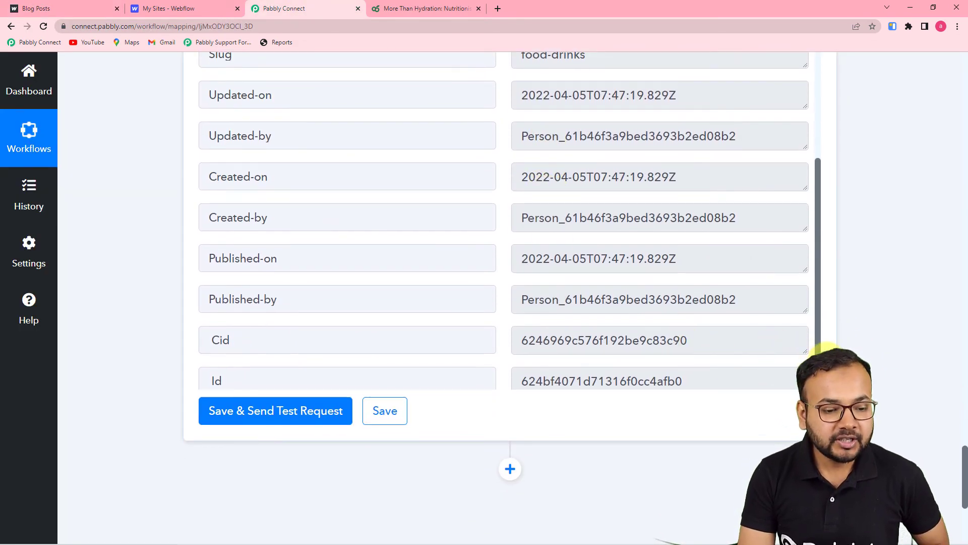
scroll(510, 297, up, 20)
scroll(945, 182, up, 20)
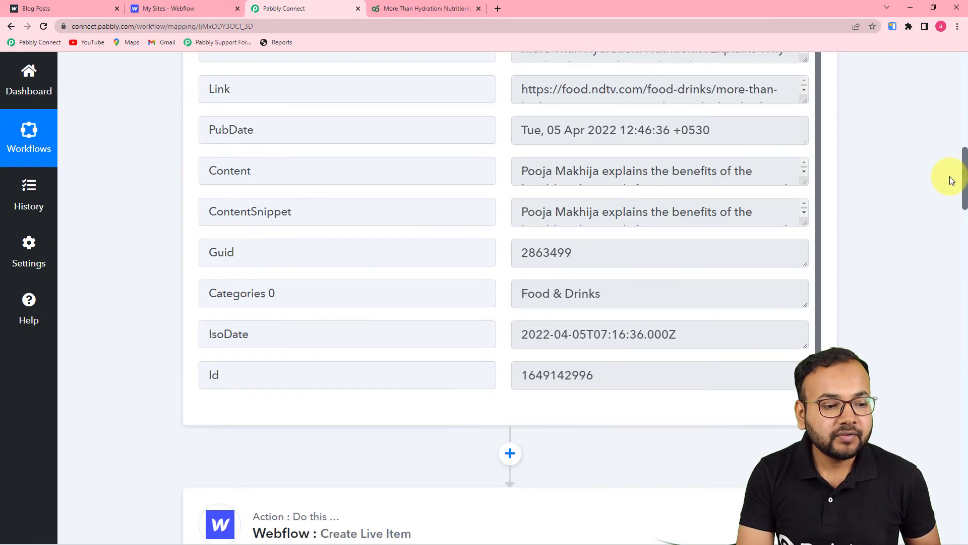
scroll(949, 176, up, 10)
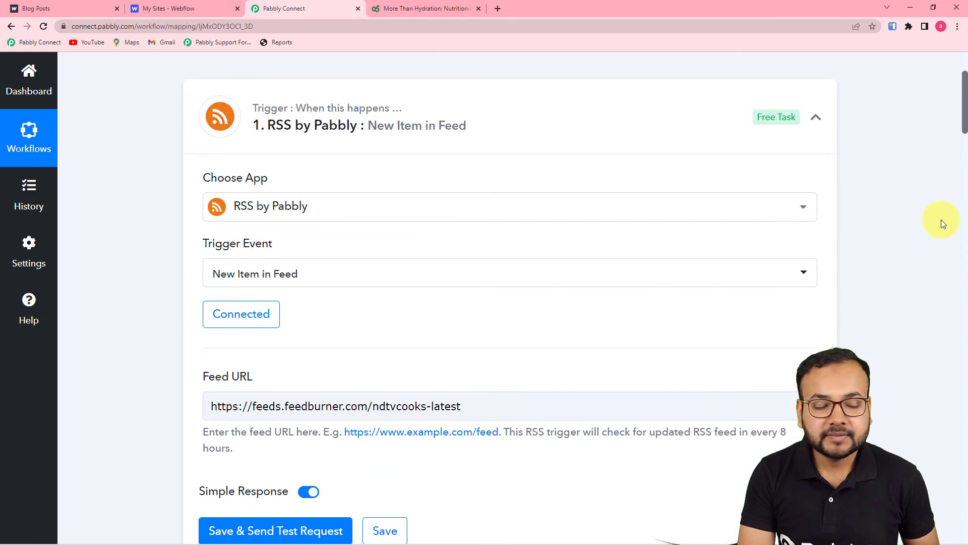
scroll(941, 220, down, 3)
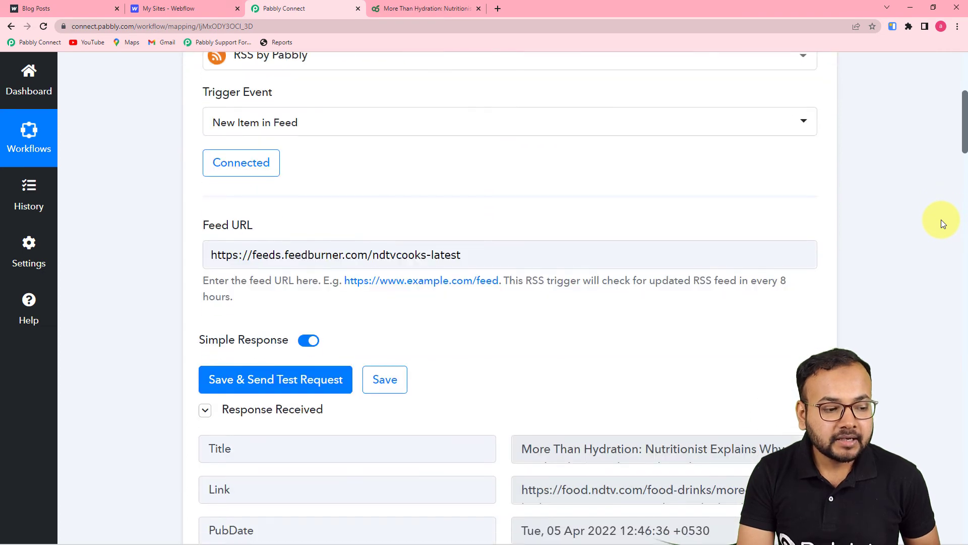
scroll(941, 220, down, 1)
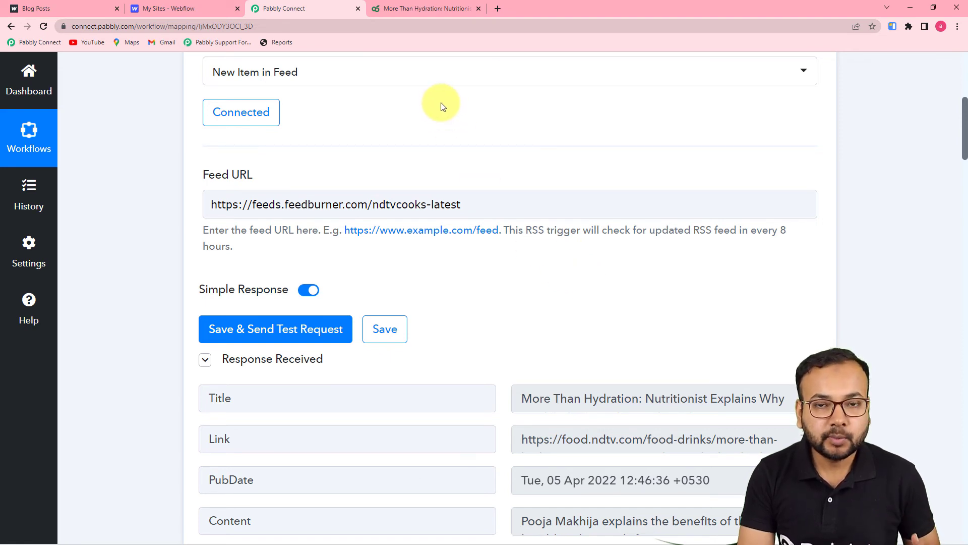
scroll(167, 197, down, 3)
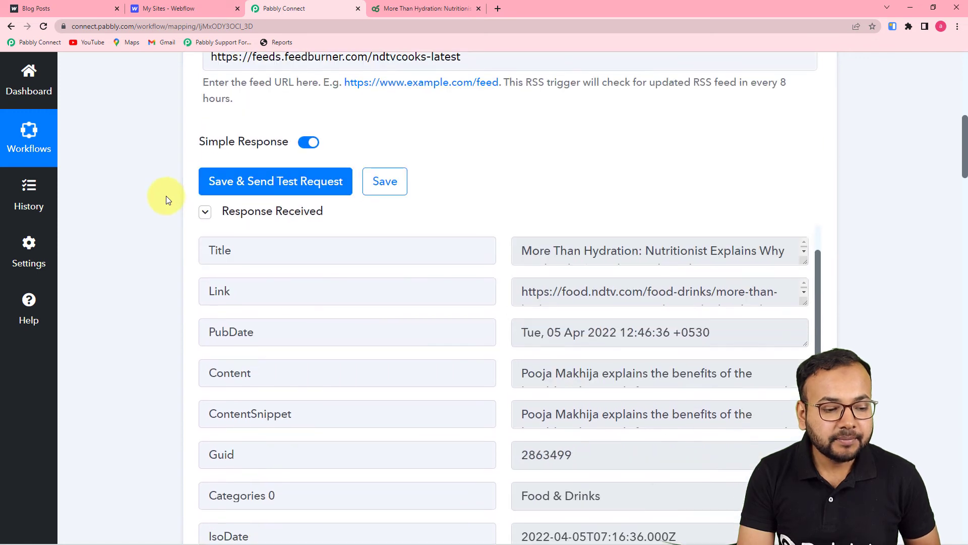
scroll(165, 200, down, 2)
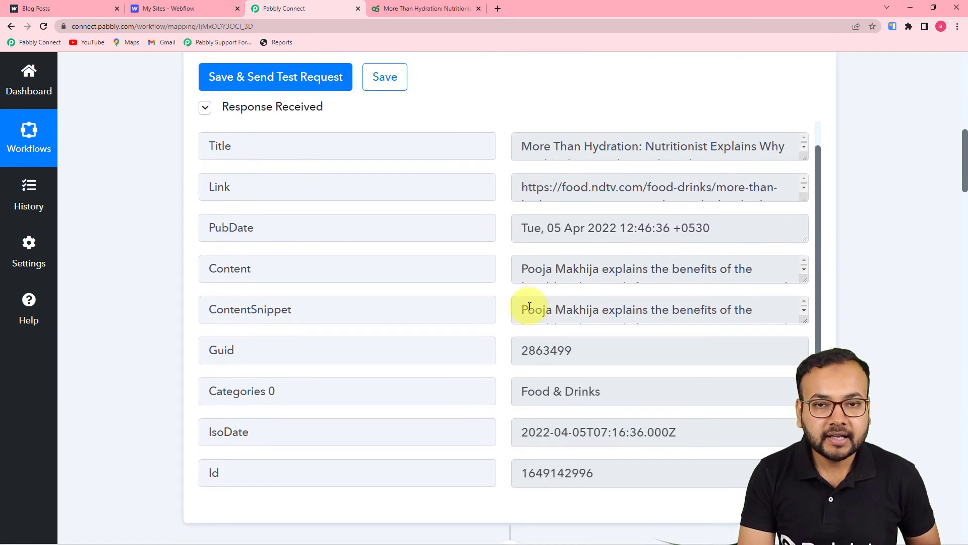
scroll(506, 308, down, 4)
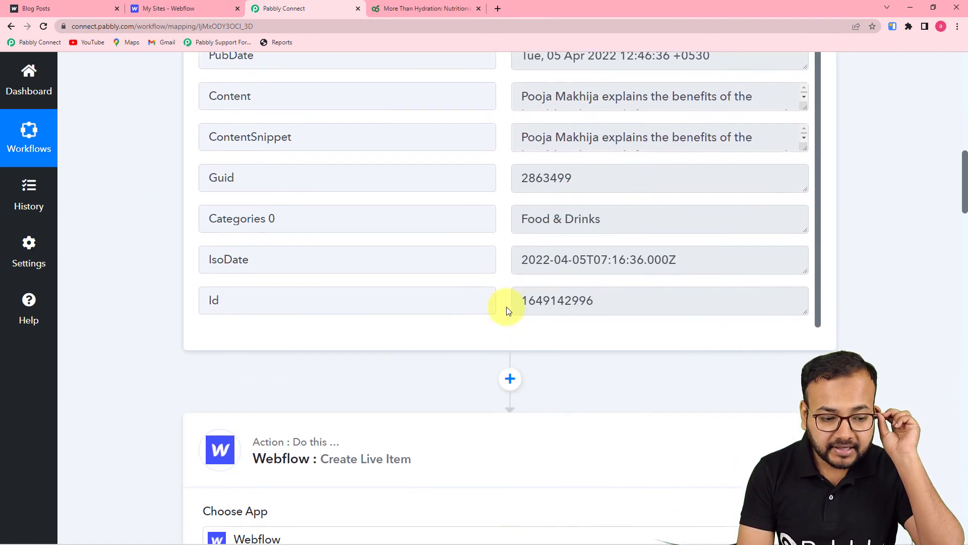
scroll(506, 311, down, 3)
scroll(408, 287, down, 4)
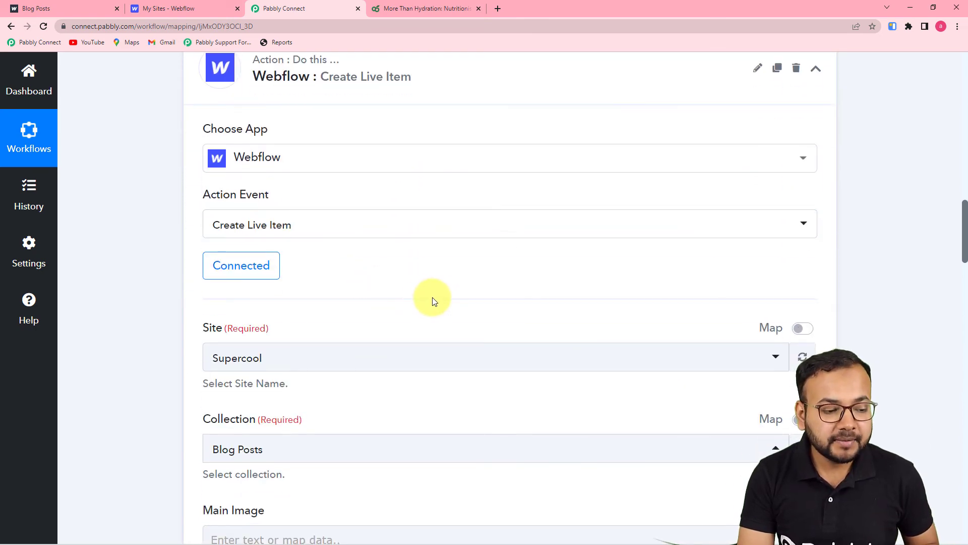
scroll(433, 301, down, 2)
scroll(433, 275, down, 2)
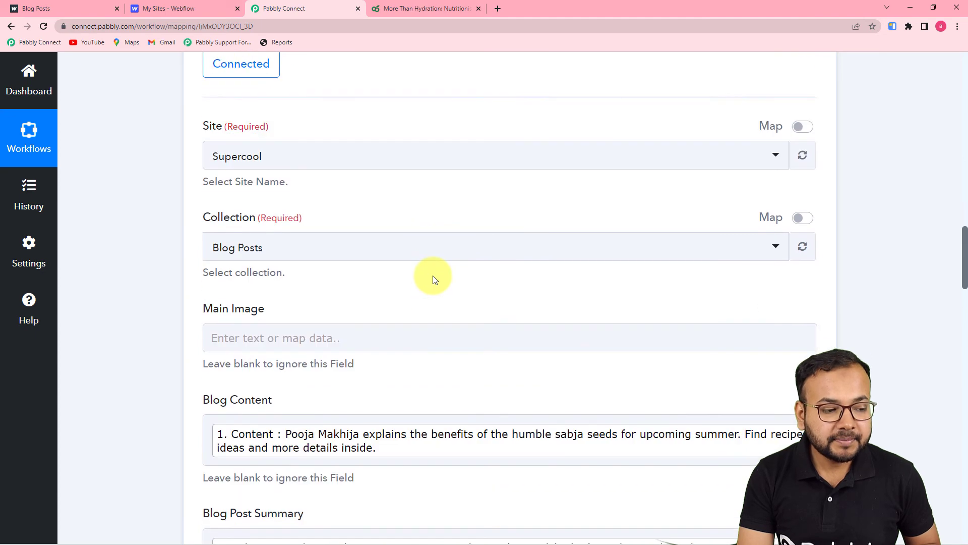
scroll(433, 275, down, 6)
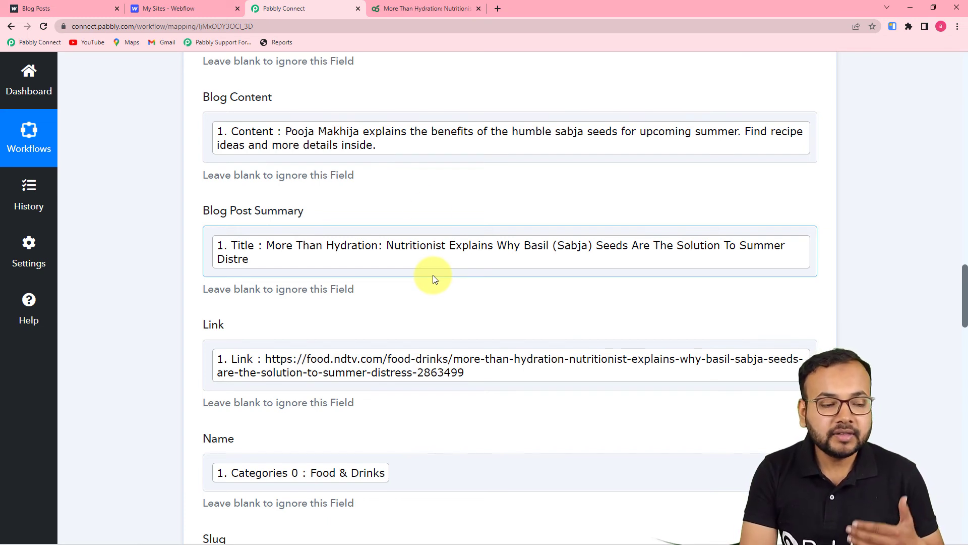
click(415, 26)
click(416, 11)
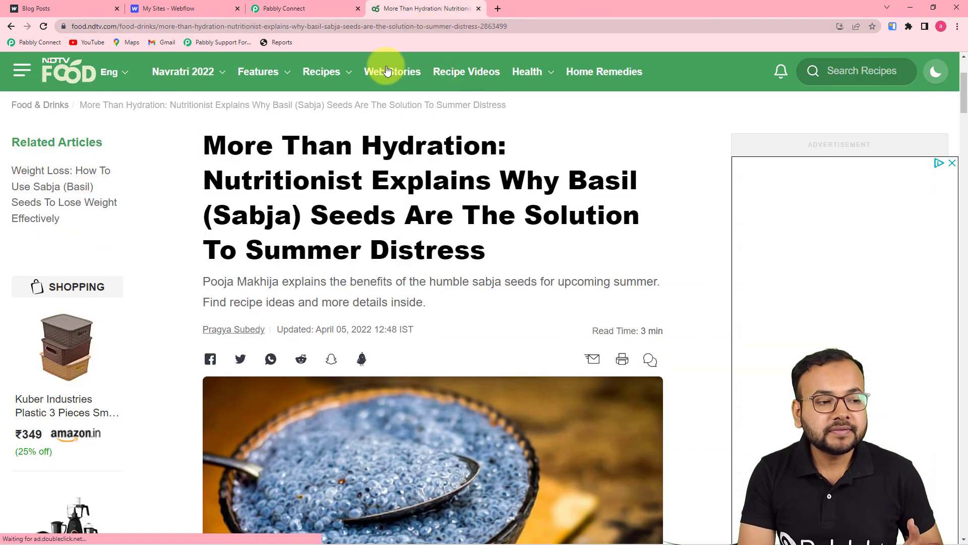
click(93, 8)
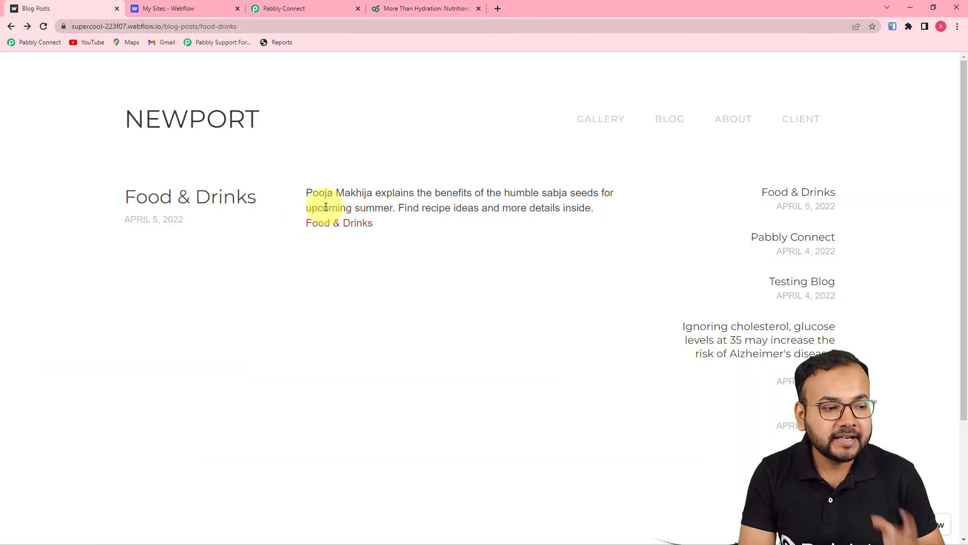
click(287, 9)
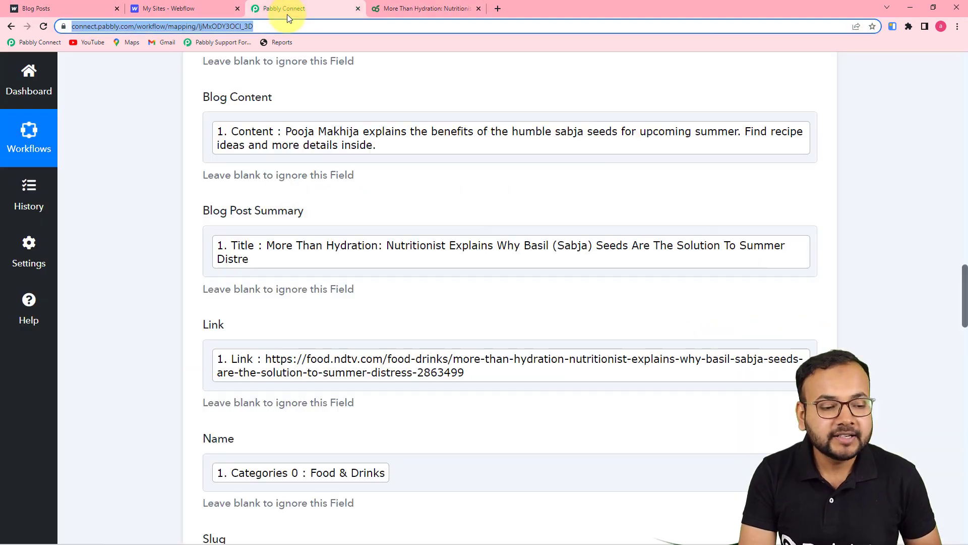
click(187, 210)
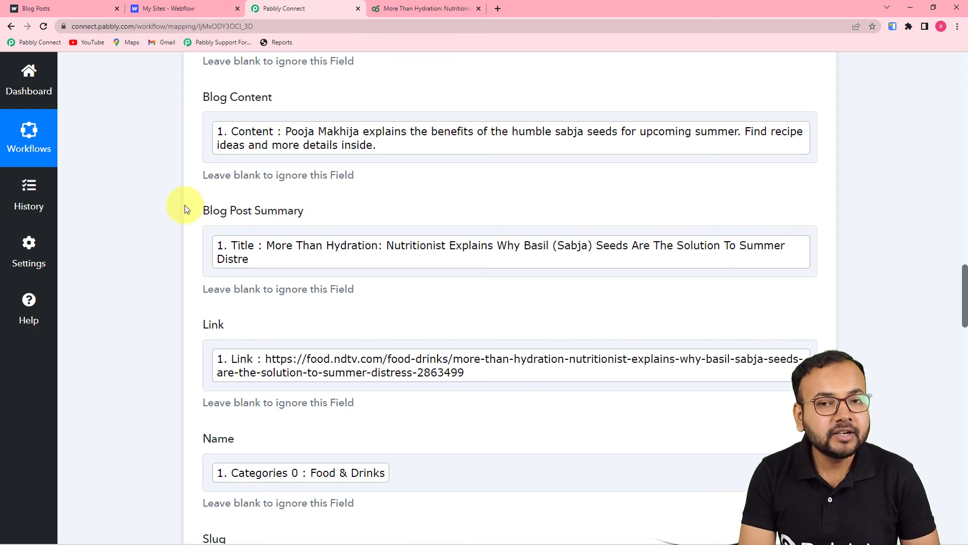